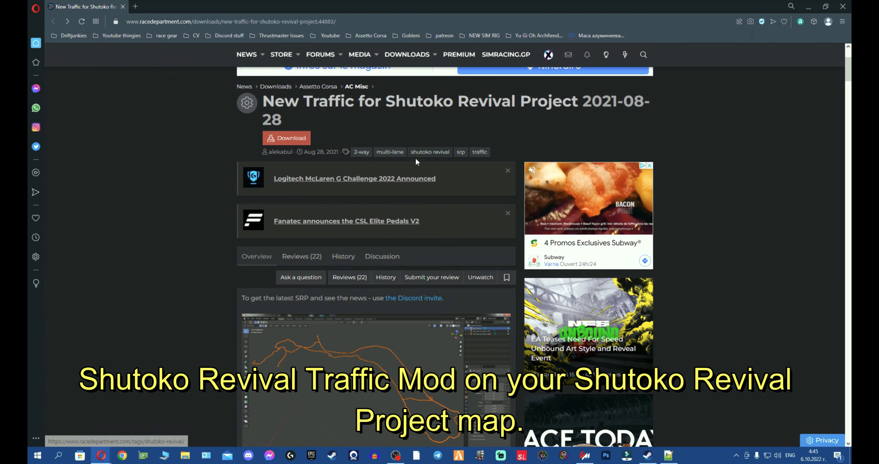
Step: Look through the New Traffic for Shutoko Revival Project mod page, including its AI flood settings and installation notes
scroll(399, 168, down, 15)
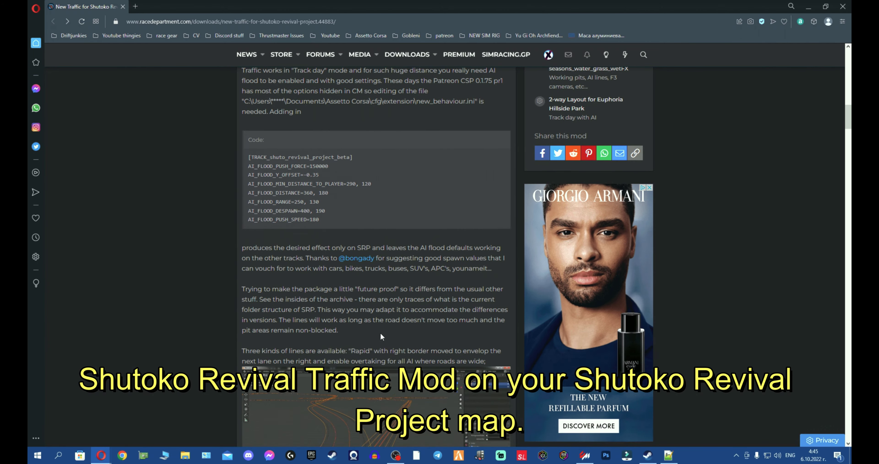
scroll(379, 332, down, 15)
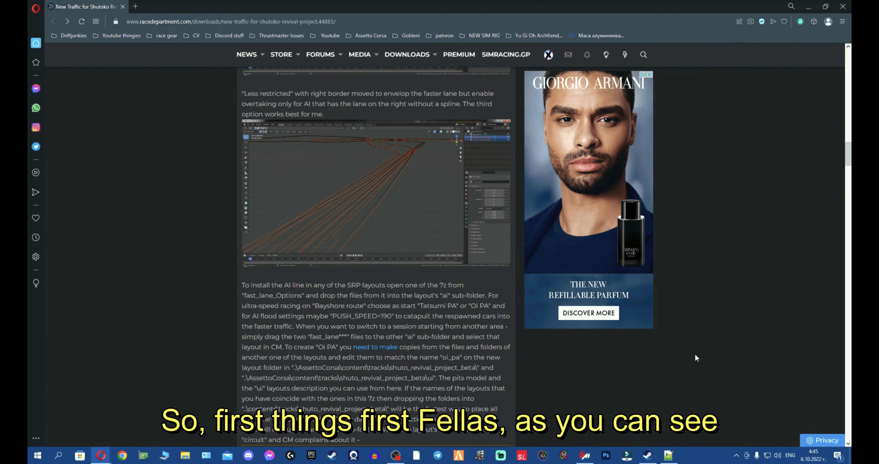
scroll(701, 359, up, 20)
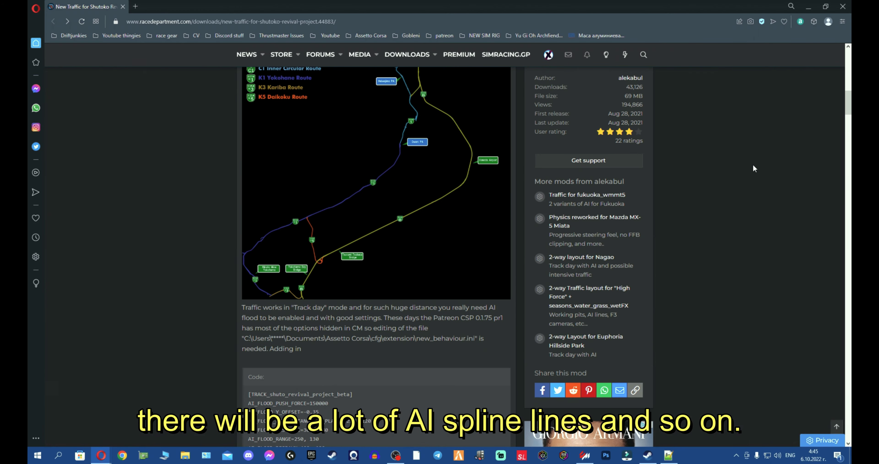
scroll(836, 319, up, 12)
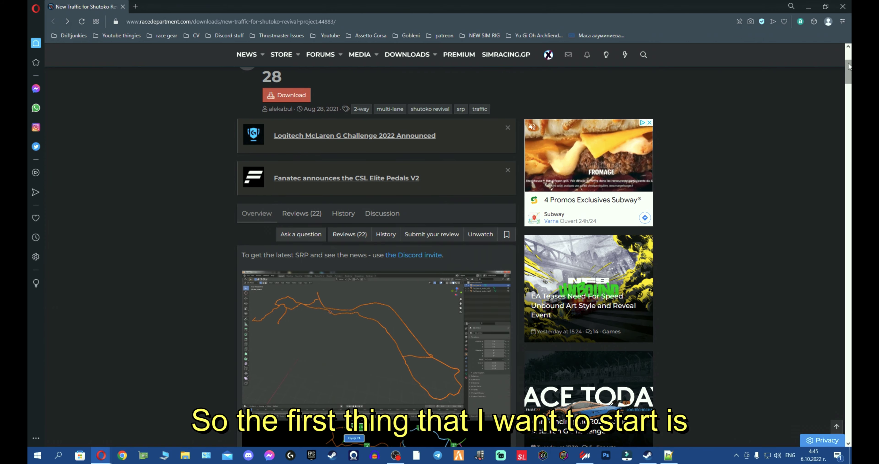
scroll(848, 66, up, 5)
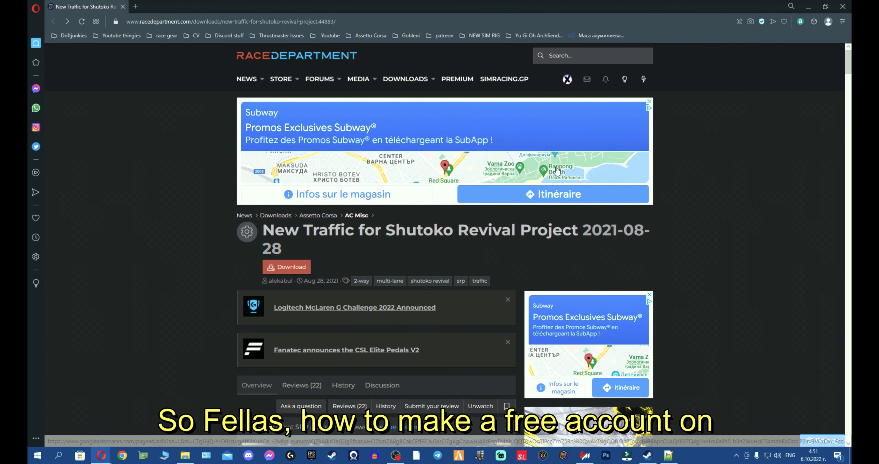
Step: Open the RaceDepartment site in a private browser window and go to its account registration page
mouse_move(101, 455)
click(167, 414)
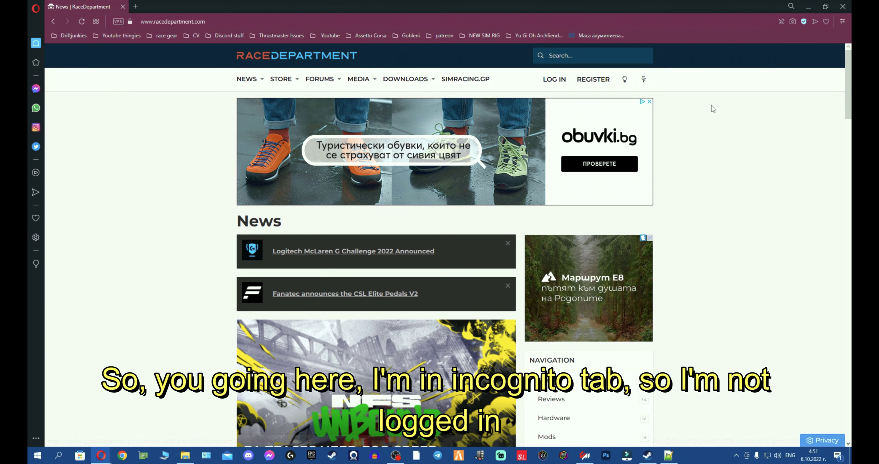
click(593, 79)
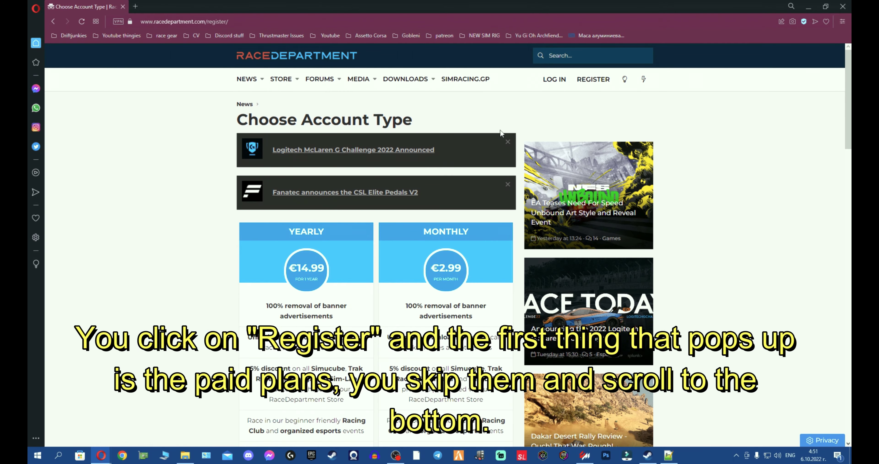
Step: Skip the paid plans and choose to join RaceDepartment with a basic account
scroll(232, 267, down, 5)
scroll(355, 159, up, 2)
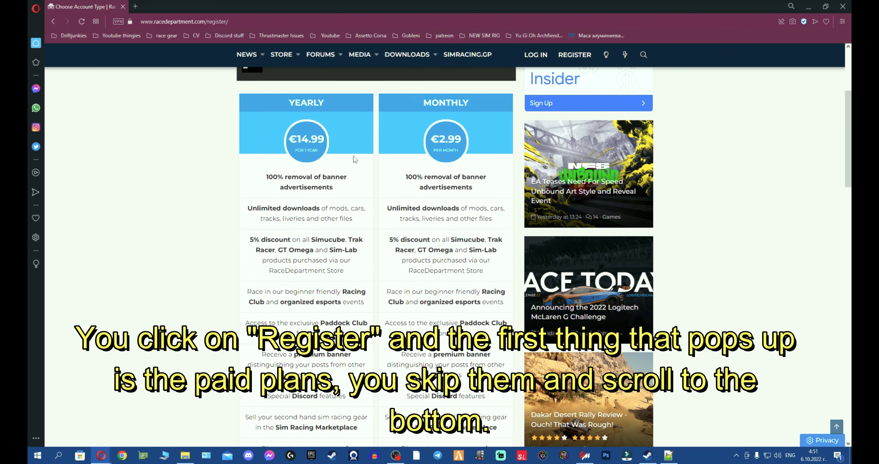
scroll(398, 139, down, 15)
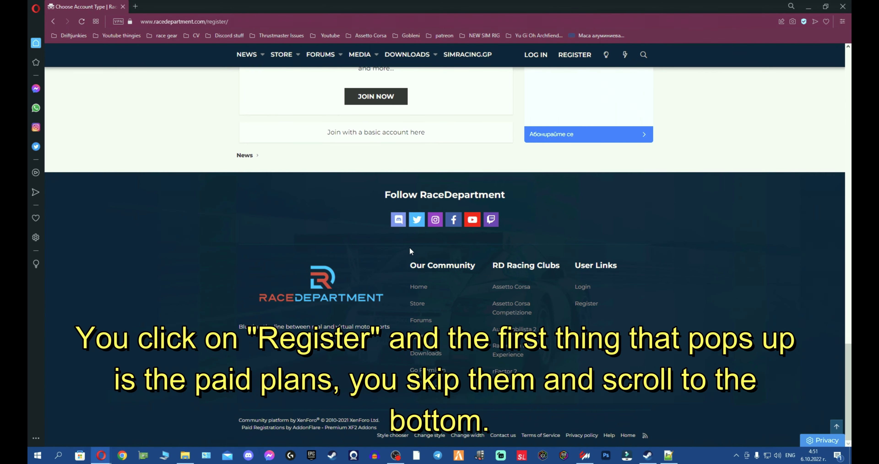
scroll(409, 246, up, 5)
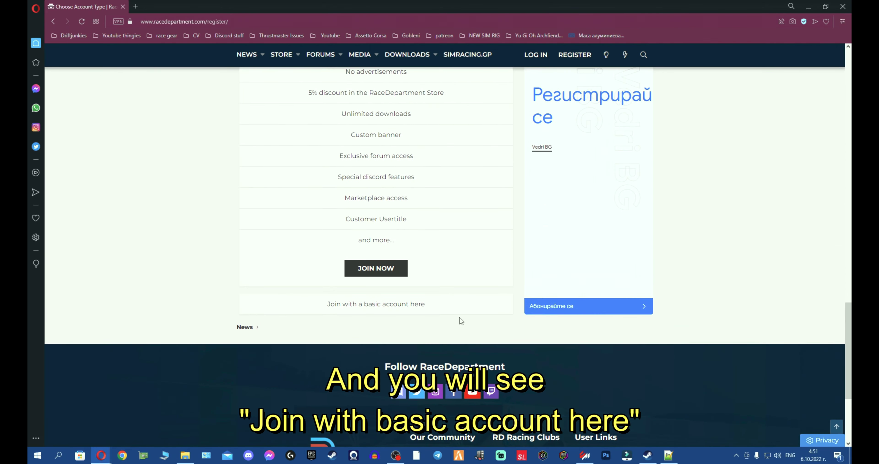
click(421, 308)
scroll(418, 298, down, 8)
scroll(447, 260, up, 4)
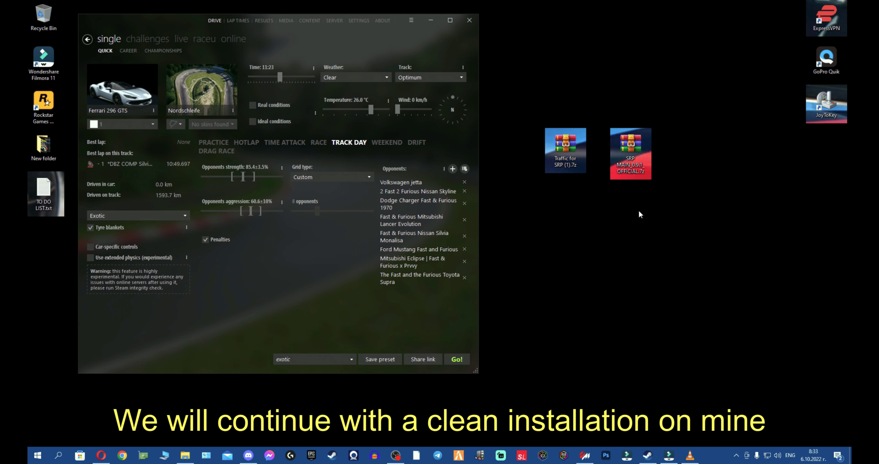
Step: Load the SRP MAIN_0.9.1_OFFICIAL.7z archive from the desktop into Content Manager and install the track
click(632, 151)
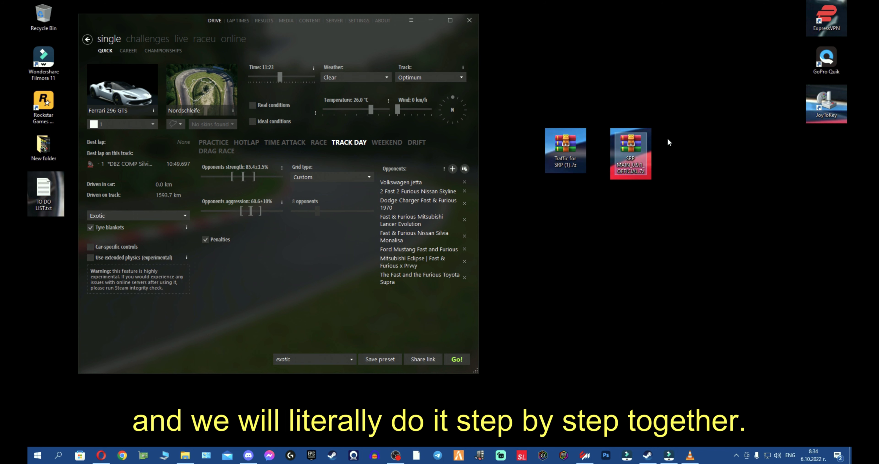
drag(628, 143, 385, 126)
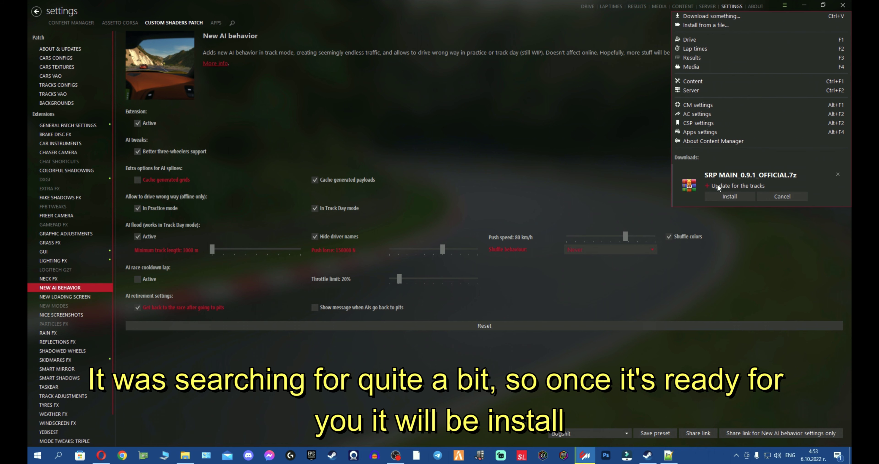
click(735, 195)
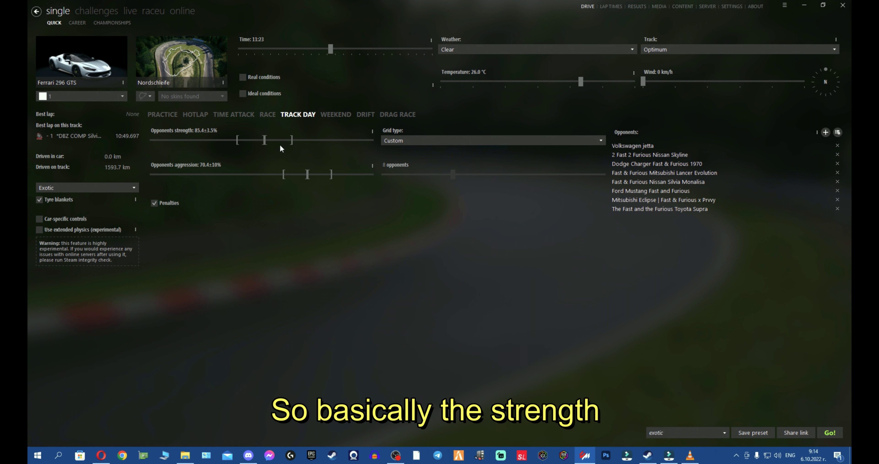
Step: Set the Track Day opponents' strength to 86.3% and their aggression to 71.4%
drag(266, 141, 273, 140)
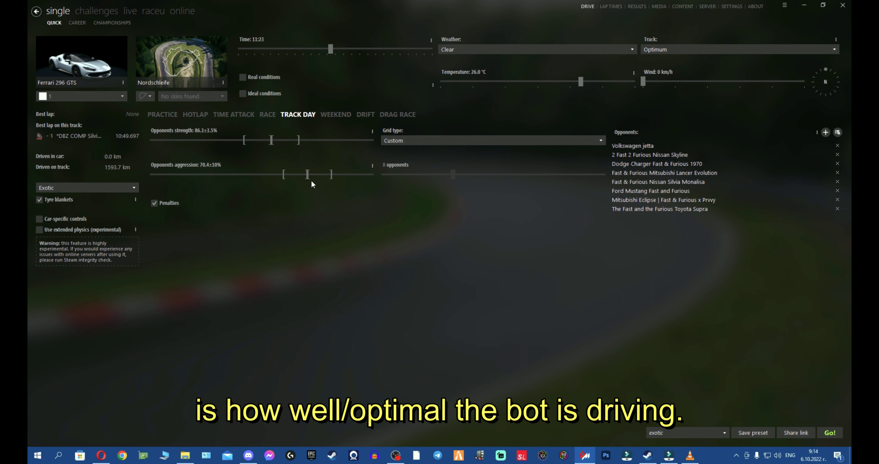
drag(307, 174, 309, 174)
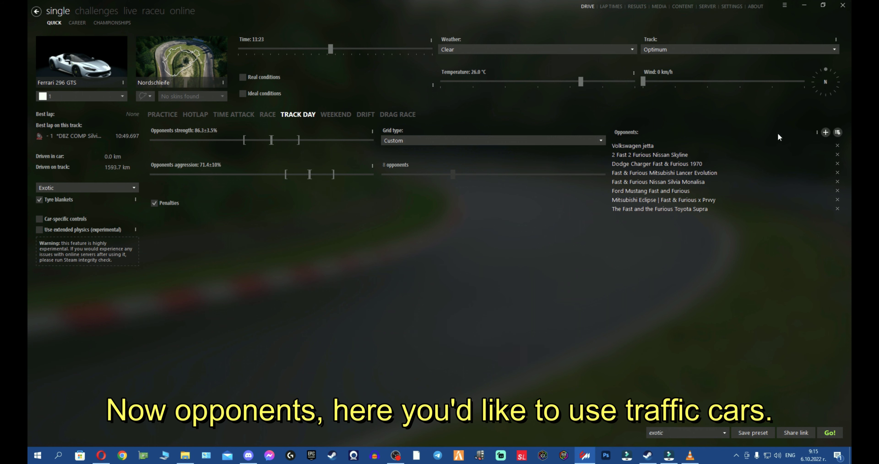
Step: Filter the opponent car list by "traffic", browse the available traffic cars and brands, and close the list without adding any
click(826, 133)
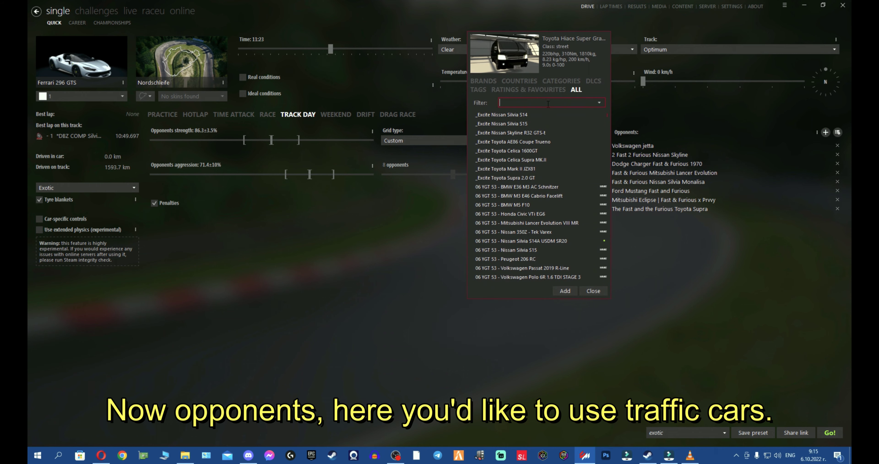
text(traffic)
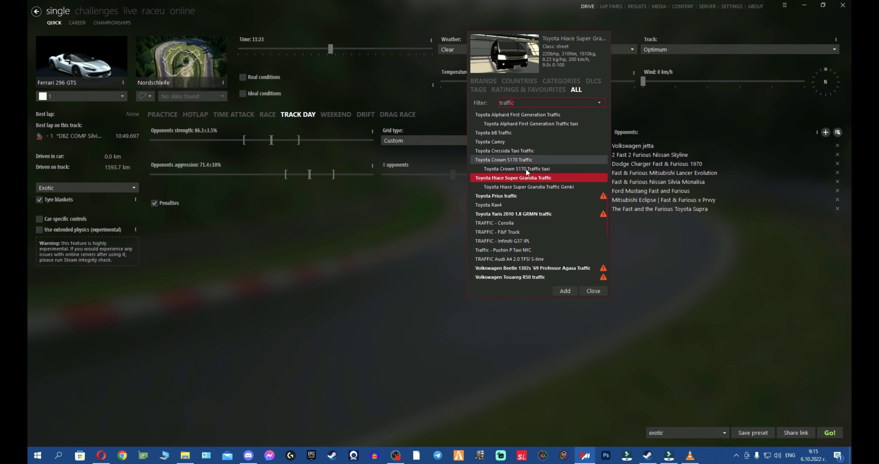
scroll(535, 215, down, 6)
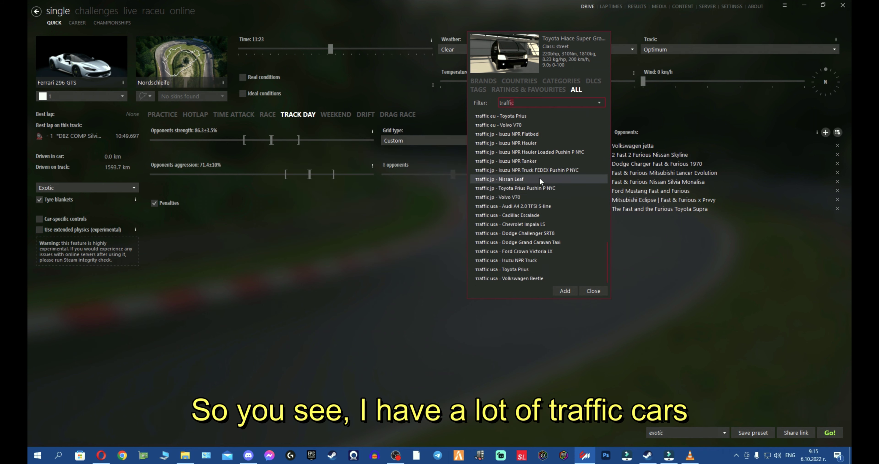
scroll(553, 156, up, 5)
click(556, 151)
scroll(579, 156, up, 5)
click(577, 156)
scroll(581, 162, up, 3)
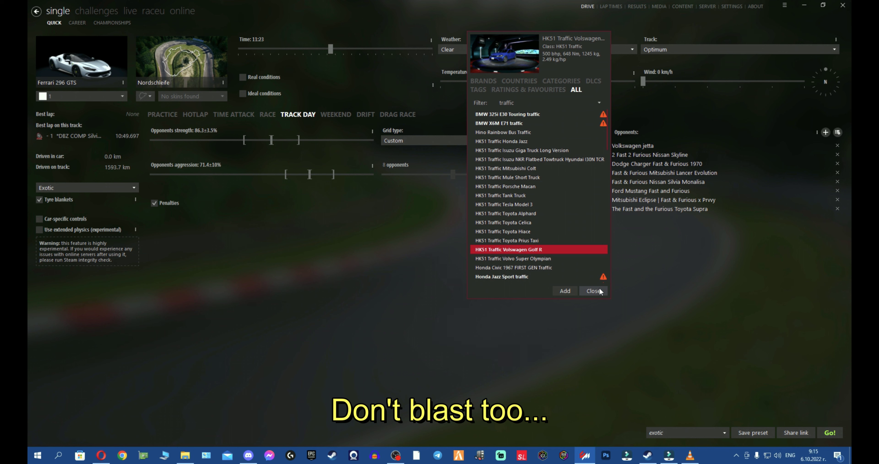
click(496, 78)
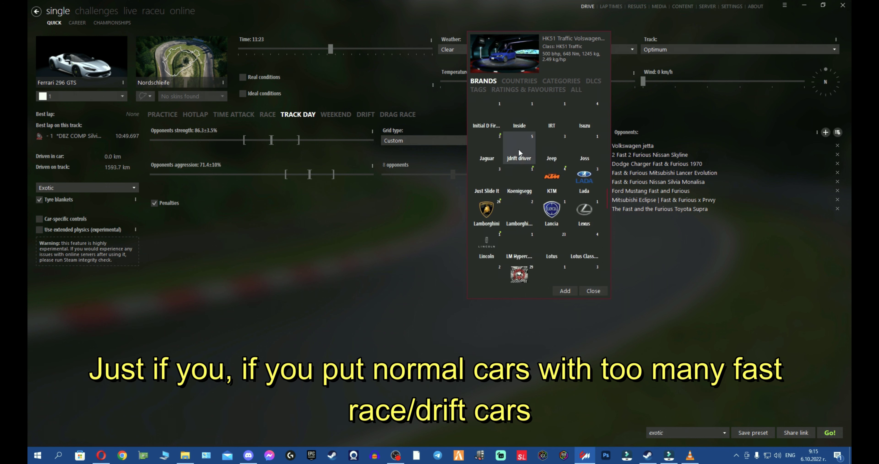
click(593, 291)
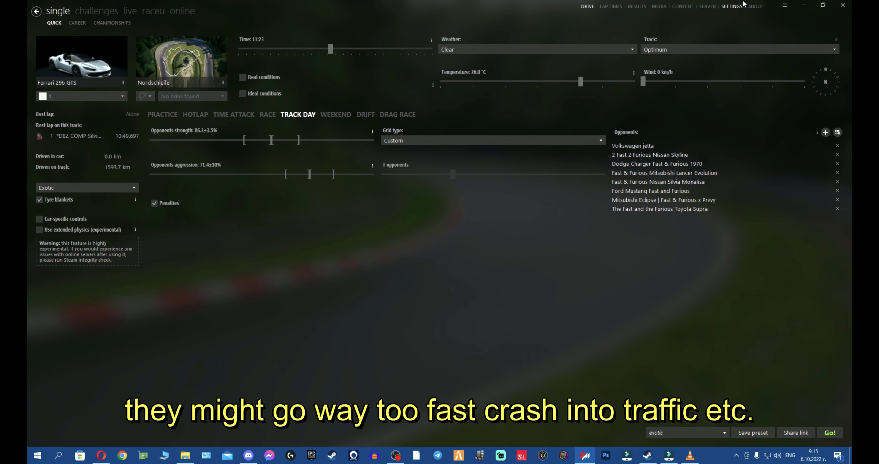
Step: Open the settings and review the New AI Behavior options, including AI tweaks, push speed and push force
click(732, 6)
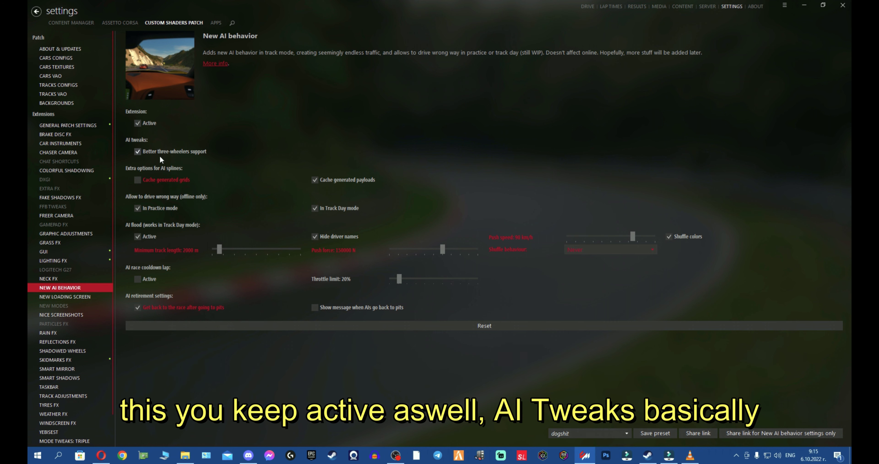
mouse_move(171, 149)
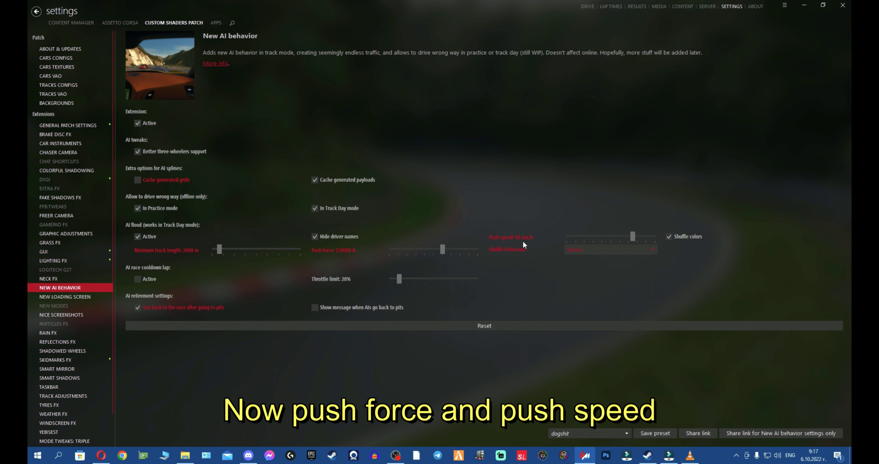
mouse_move(523, 240)
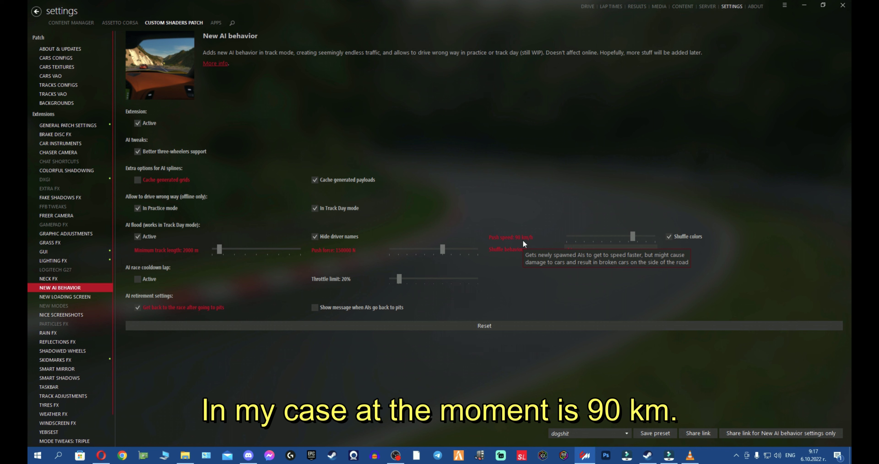
mouse_move(334, 254)
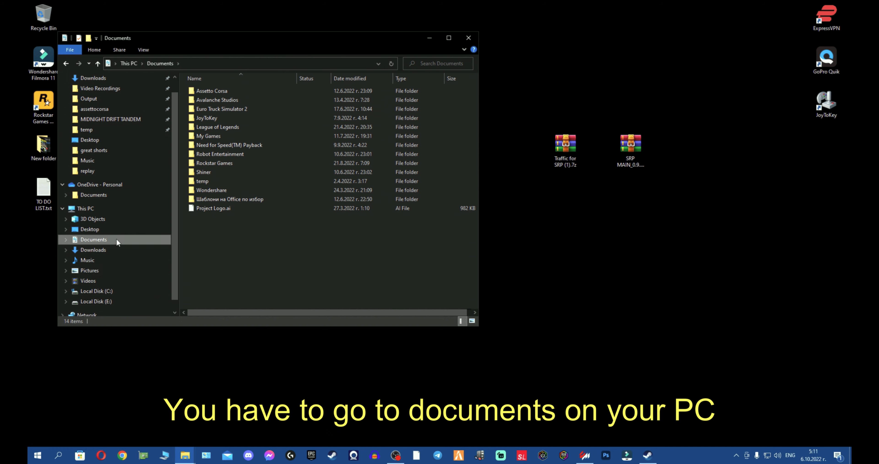
Step: Go to Assetto Corsa\cfg\extension in the Documents folder and open new_behaviour.ini in Notepad++
double_click(241, 91)
double_click(235, 99)
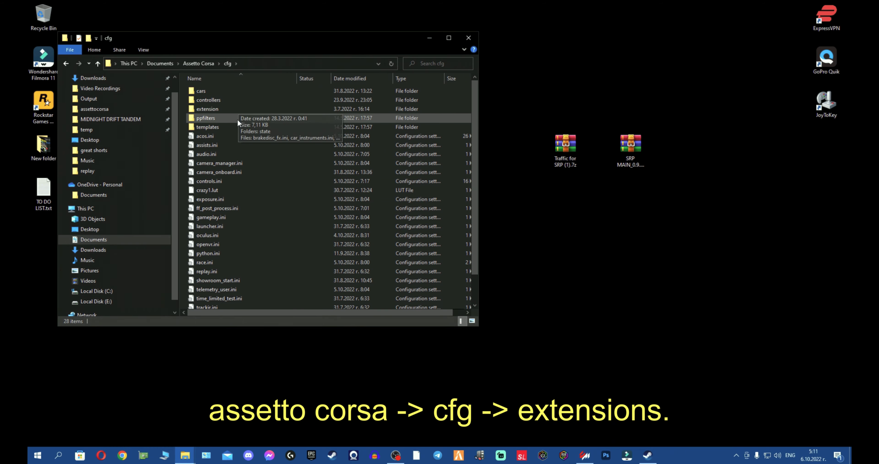
double_click(238, 106)
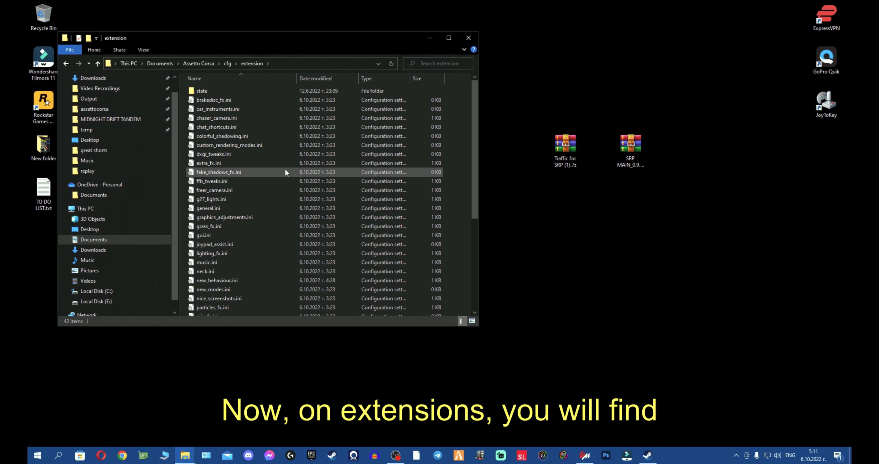
click(254, 280)
right_click(253, 280)
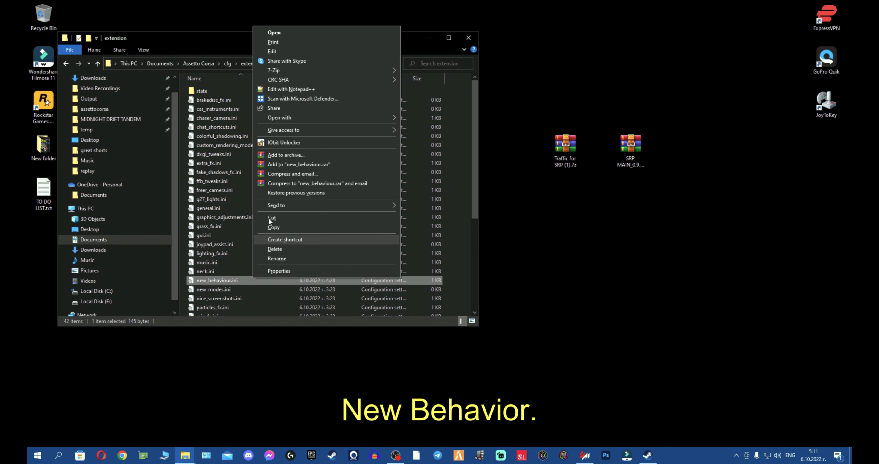
click(300, 91)
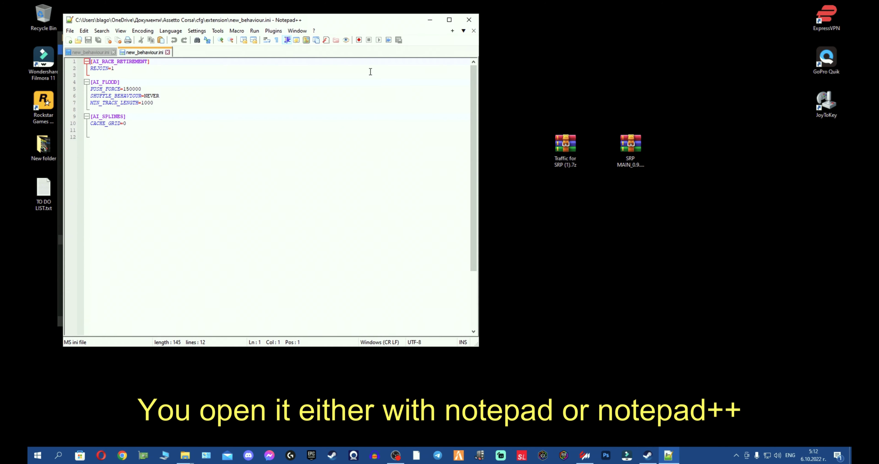
Step: Close the extra new_behaviour.ini document and reposition the Notepad++ window on the desktop
drag(248, 22, 268, 39)
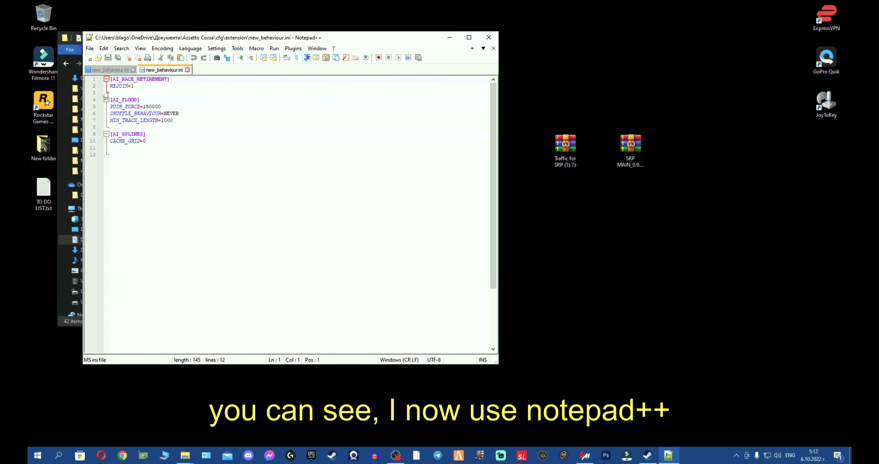
click(133, 70)
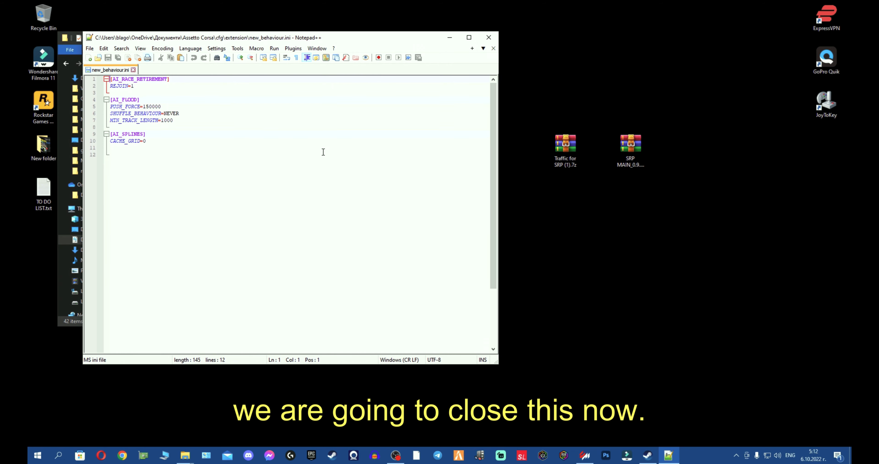
click(290, 47)
key(Escape)
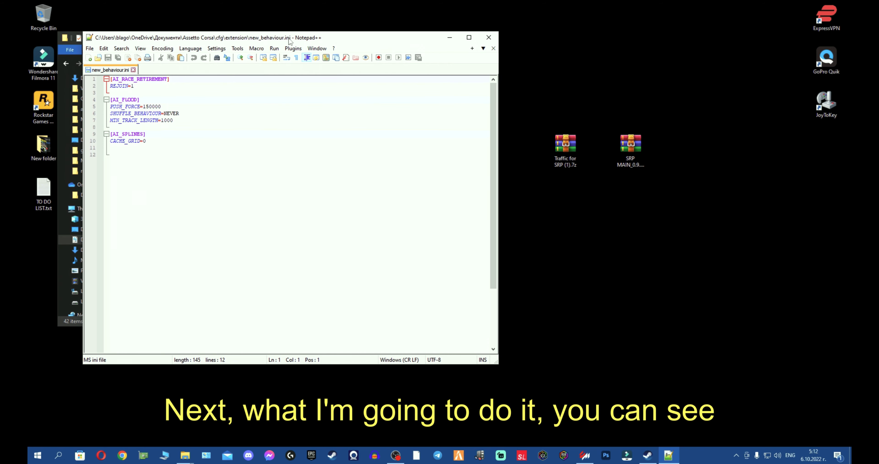
drag(282, 36, 261, 40)
click(191, 129)
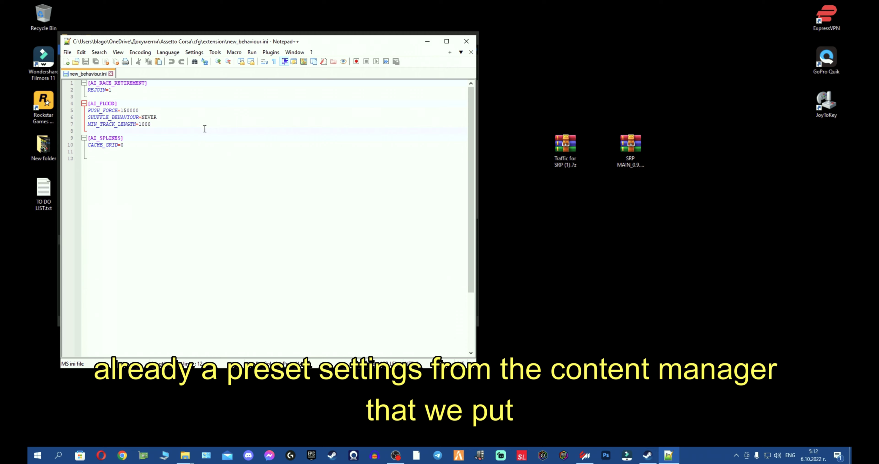
click(196, 96)
Step: Open the Traffic for SRP (1).7z archive from the desktop and move its window clear of the text editor
double_click(566, 146)
click(600, 93)
drag(547, 89, 609, 50)
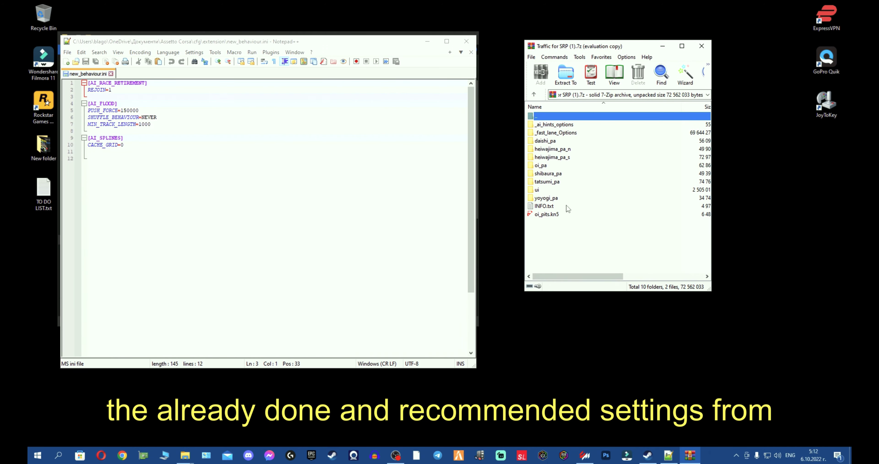
Step: Open INFO.txt from the traffic archive and copy its recommended settings block, from [AI_FLOOD] through CACHE_GRID=0
double_click(559, 207)
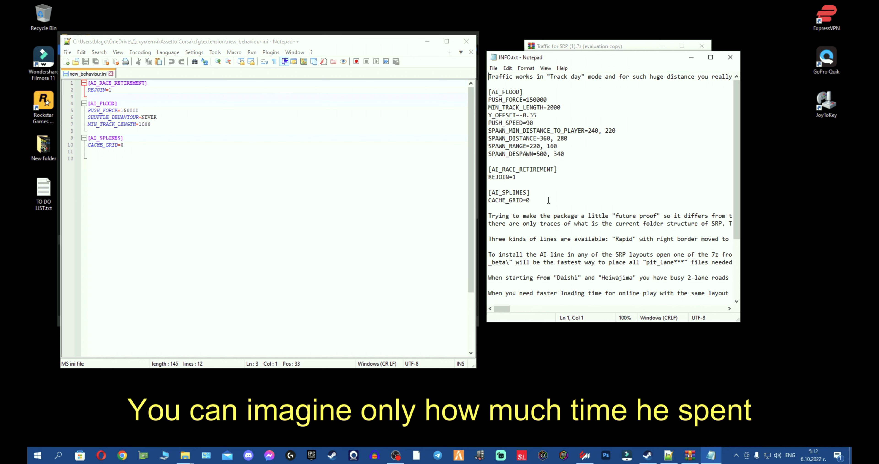
drag(548, 200, 482, 90)
key(ctrl+c)
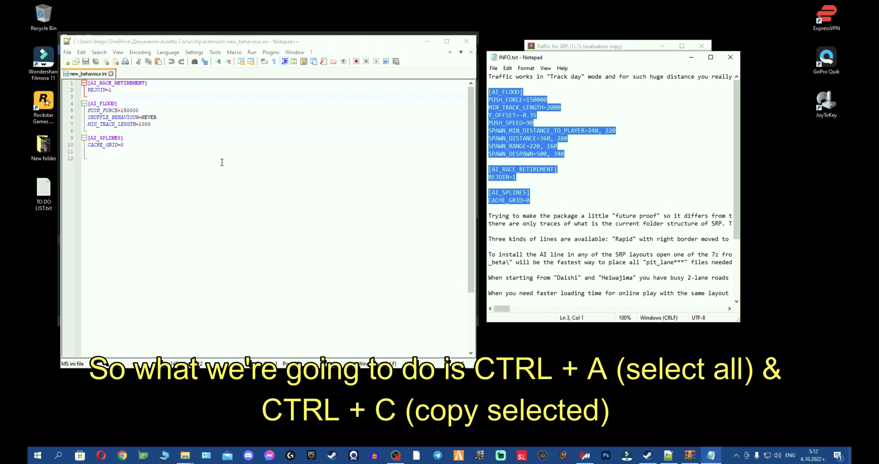
Step: Replace the entire contents of new_behaviour.ini with the copied settings, save the file and close the text editor
click(215, 159)
key(ctrl+a)
key(ctrl+v)
click(232, 118)
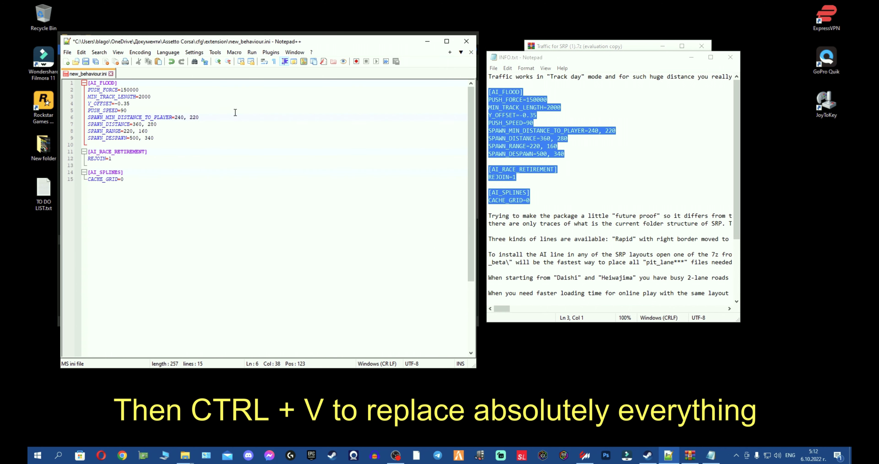
key(ctrl+s)
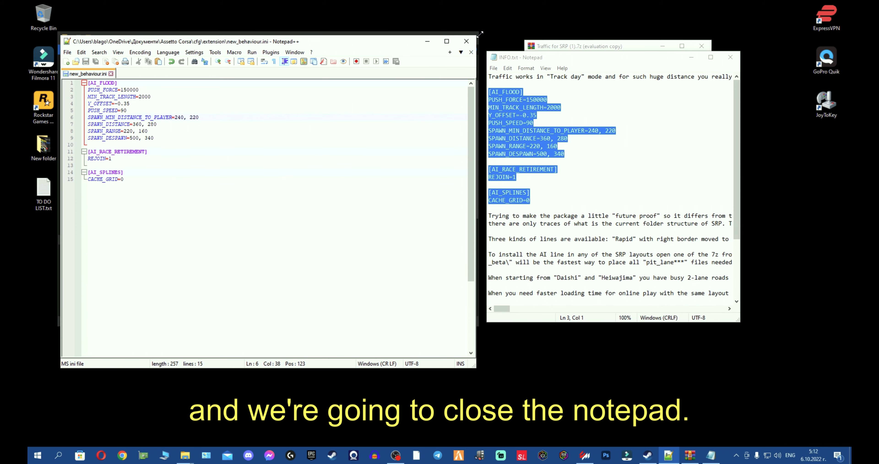
click(466, 41)
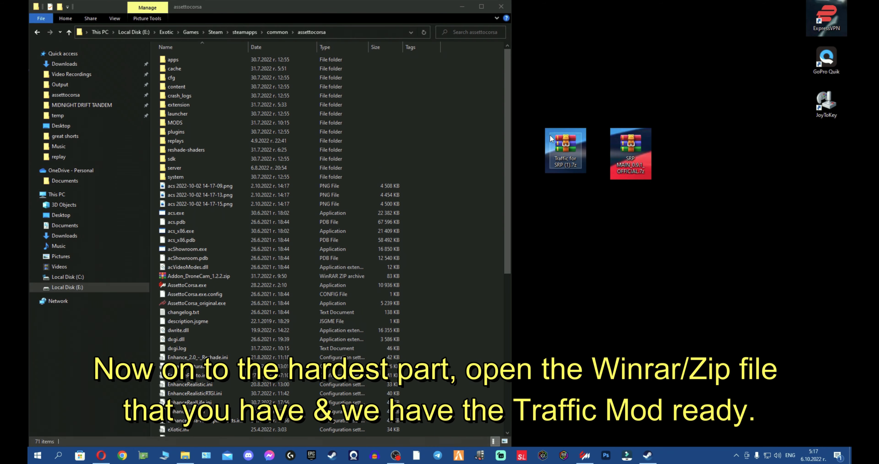
Step: Open the Traffic for SRP (1).7z archive from the desktop and place its window beside the file explorer
double_click(567, 157)
click(599, 92)
drag(582, 59, 592, 48)
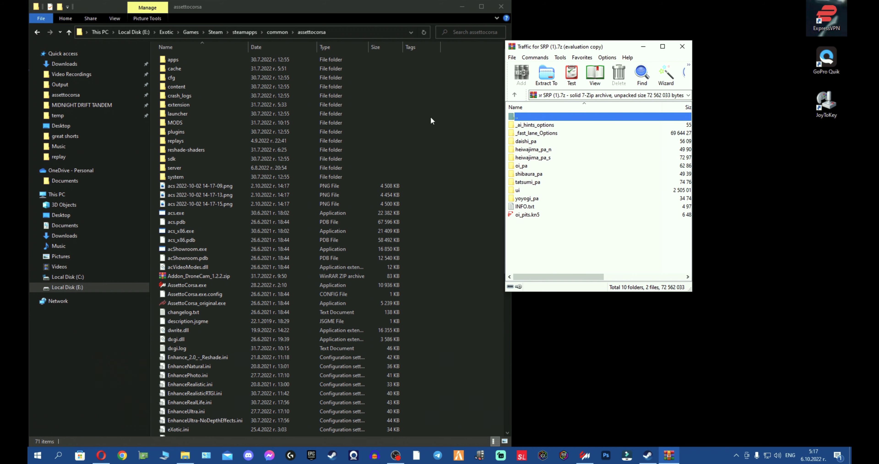
Step: Go to content\tracks\shuto_revival_project_beta inside the assettocorsa folder
double_click(201, 86)
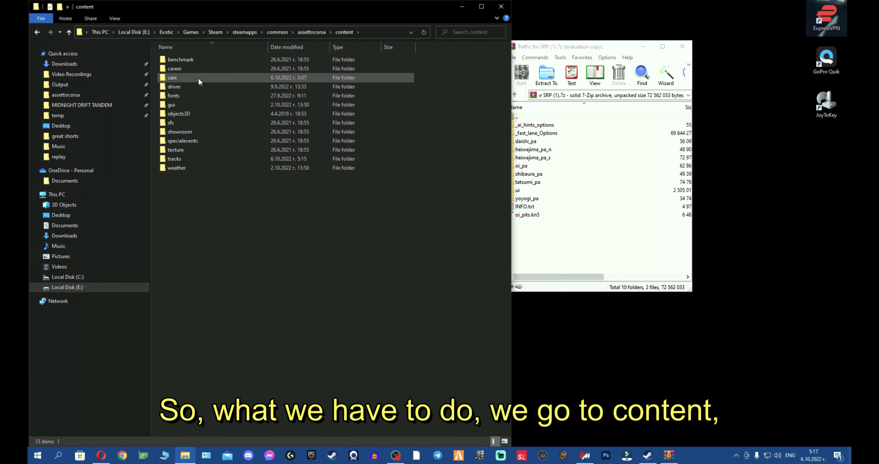
double_click(198, 158)
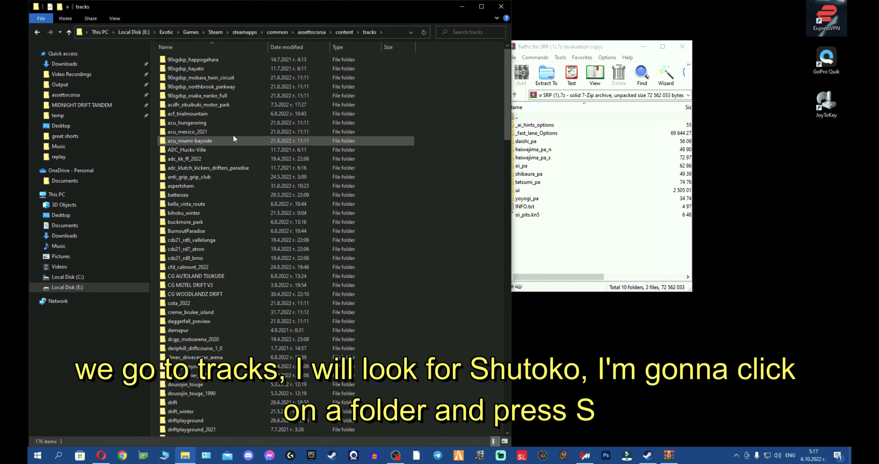
click(255, 169)
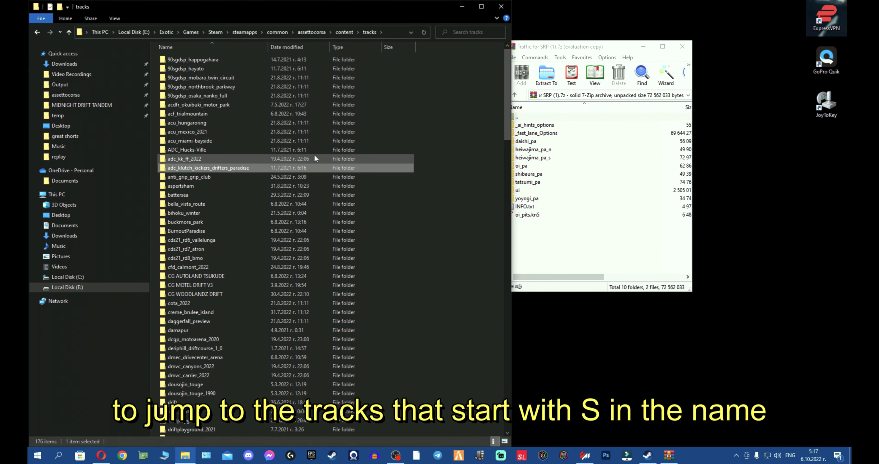
key(s)
click(224, 126)
double_click(243, 125)
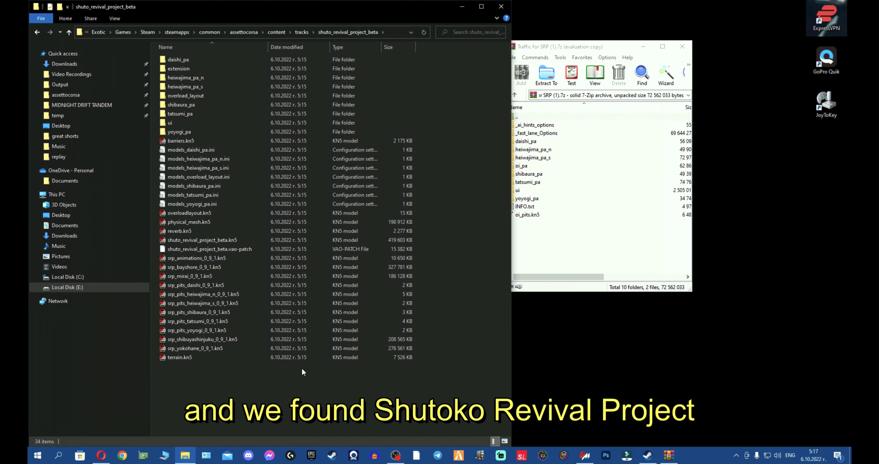
Step: Reposition the traffic archive window beside the track folder and open the archive's _fast_lane_Options folder
click(592, 47)
mouse_move(592, 45)
mouse_down()
mouse_move(620, 43)
mouse_move(599, 62)
mouse_move(603, 55)
mouse_up()
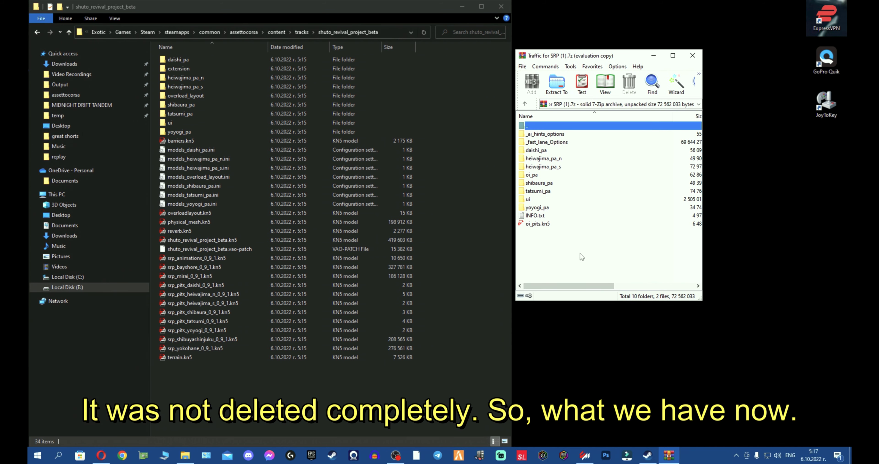
click(569, 258)
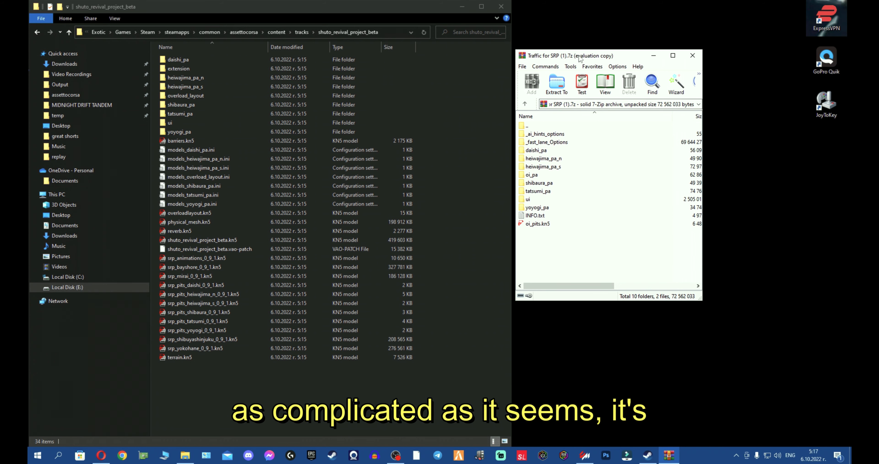
drag(582, 56, 561, 59)
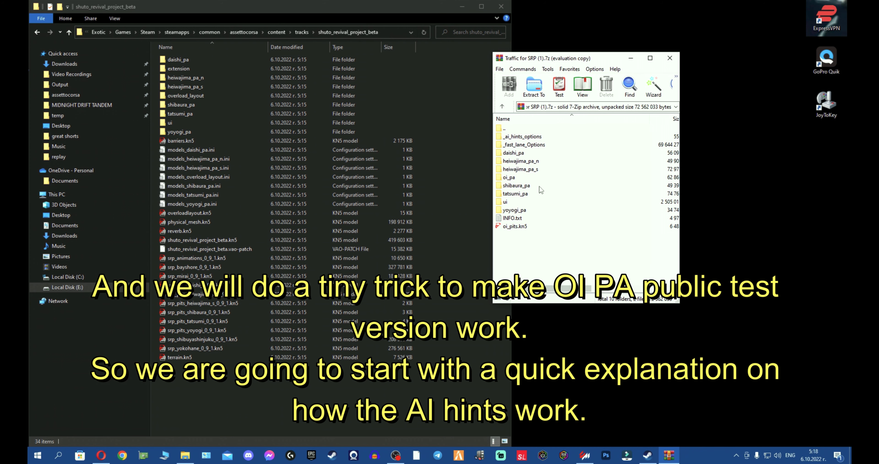
click(540, 175)
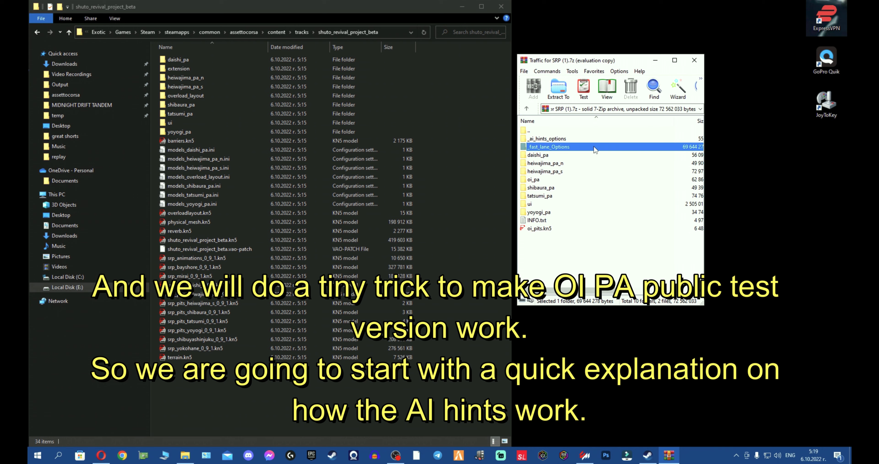
double_click(594, 146)
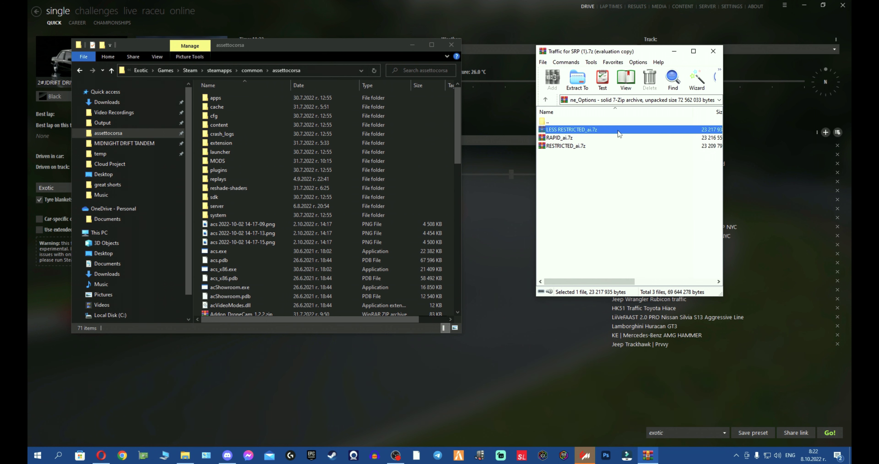
Step: Open the LESS RESTRICTED_ai.7z archive, dismiss the licence reminder and place its window next to the traffic archive
click(618, 136)
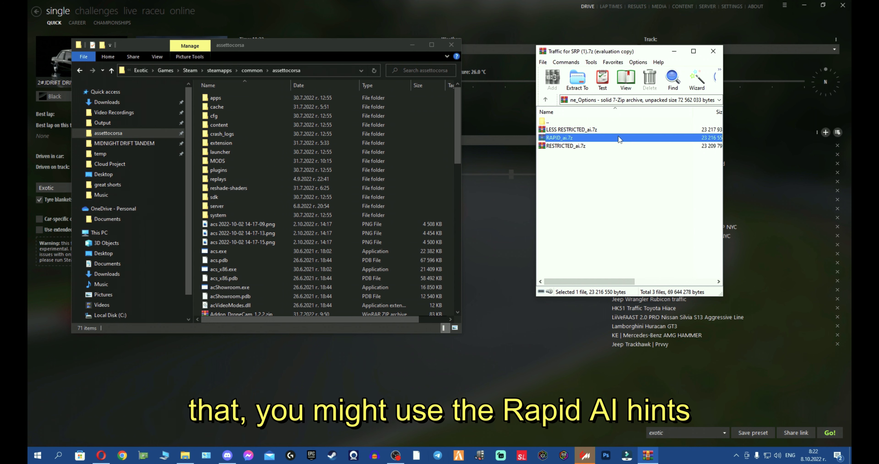
click(619, 146)
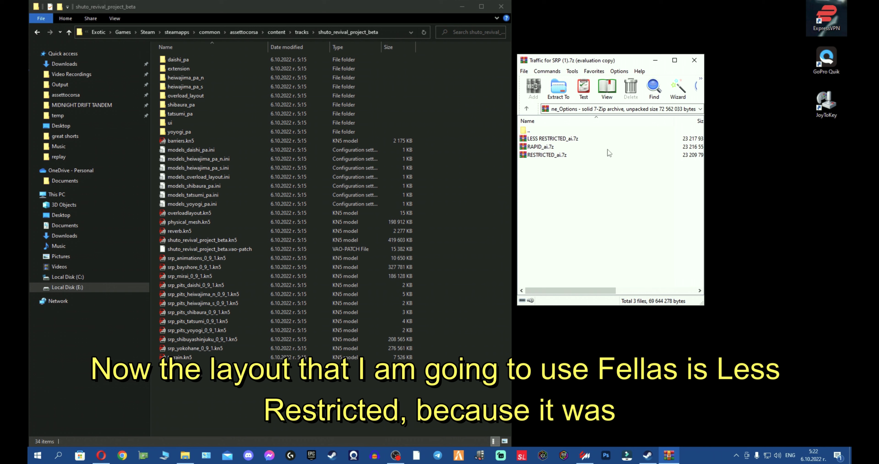
click(601, 138)
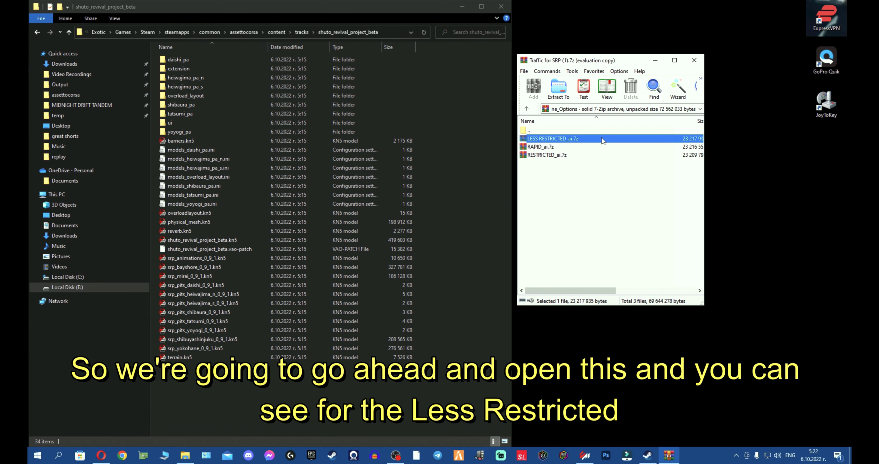
double_click(602, 138)
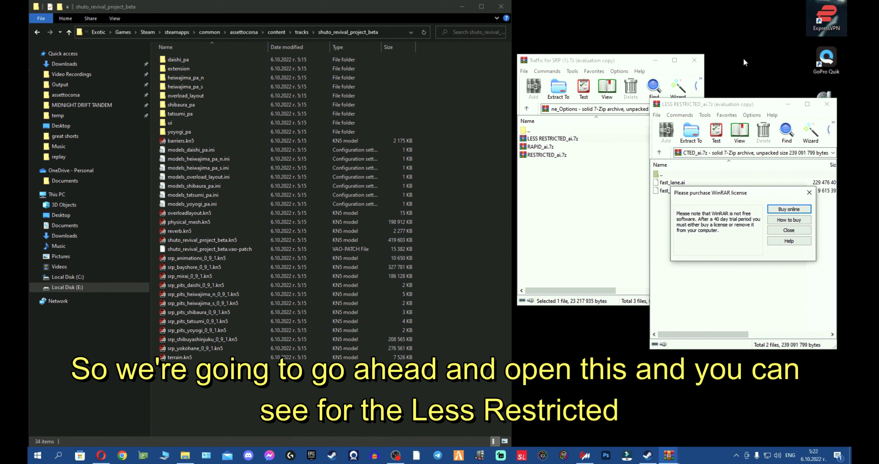
click(802, 193)
click(693, 145)
click(504, 172)
drag(557, 64, 679, 63)
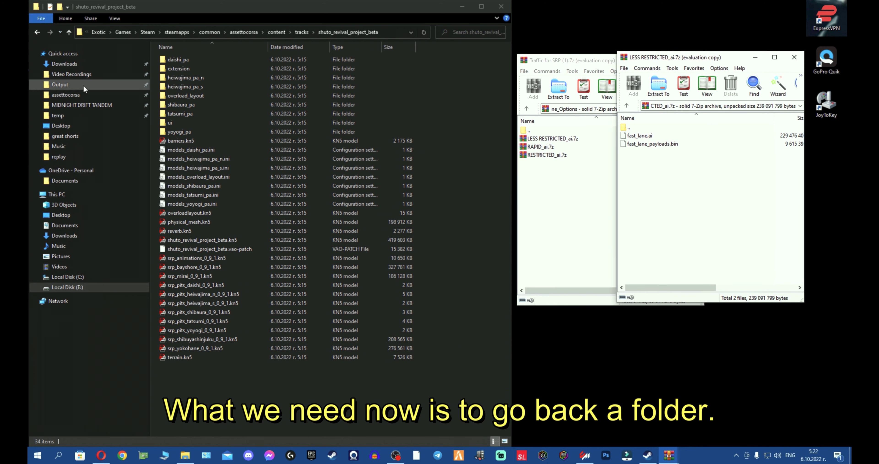
Step: Return to the root of the traffic archive, open its daishi_pa folder and move the window clear of the Less Restricted archive
click(544, 207)
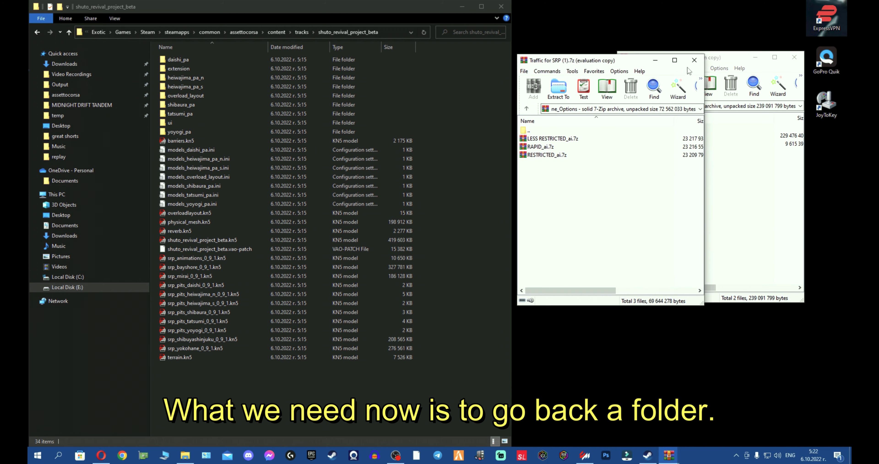
click(546, 130)
double_click(545, 129)
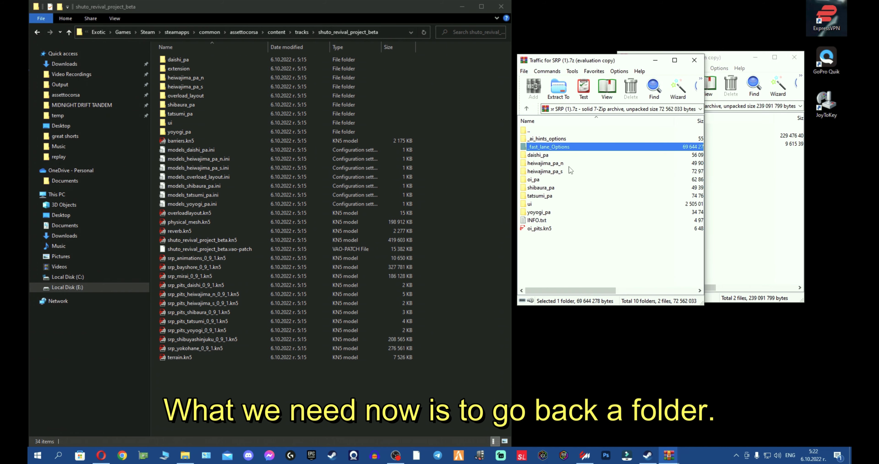
click(568, 154)
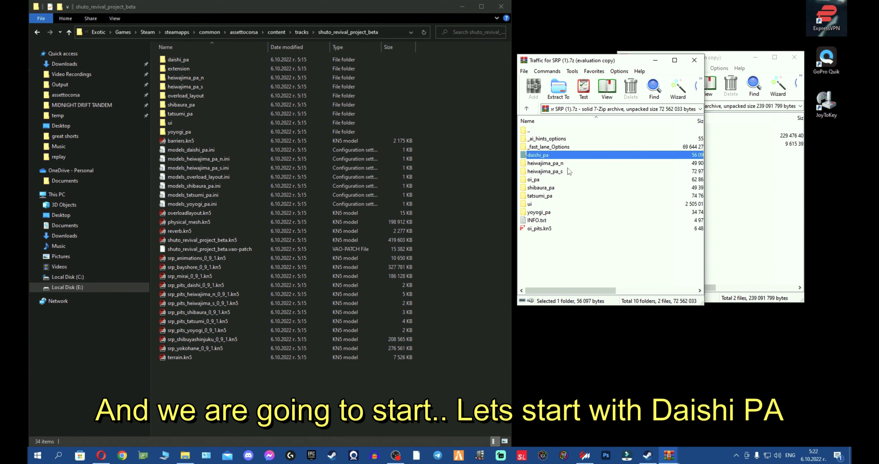
double_click(570, 155)
drag(595, 64, 509, 64)
Step: Make room between the explorer and archive windows and open the track's own daishi_pa folder
click(220, 60)
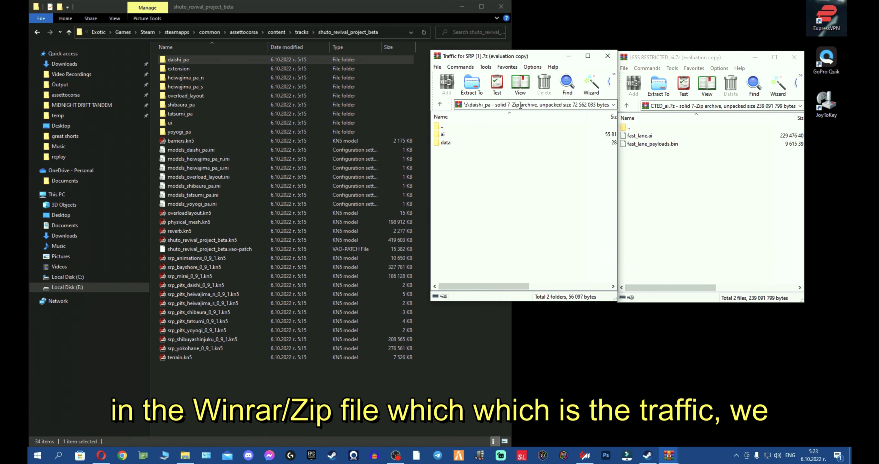
click(549, 201)
drag(516, 56, 418, 47)
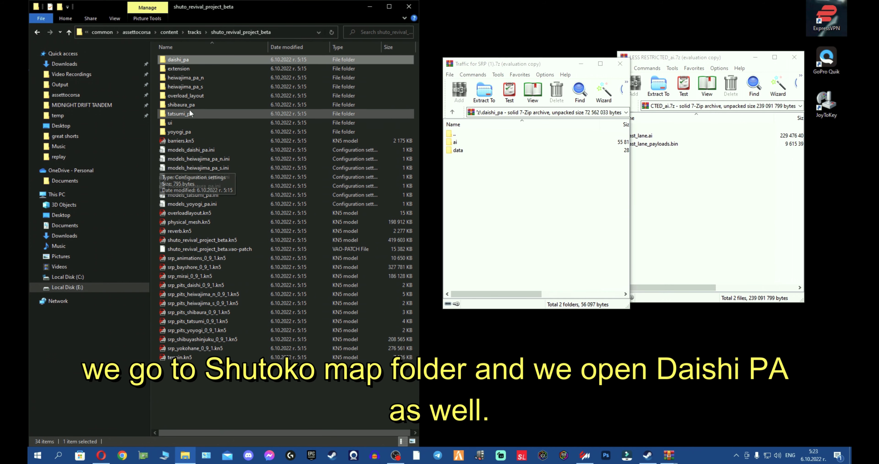
double_click(198, 61)
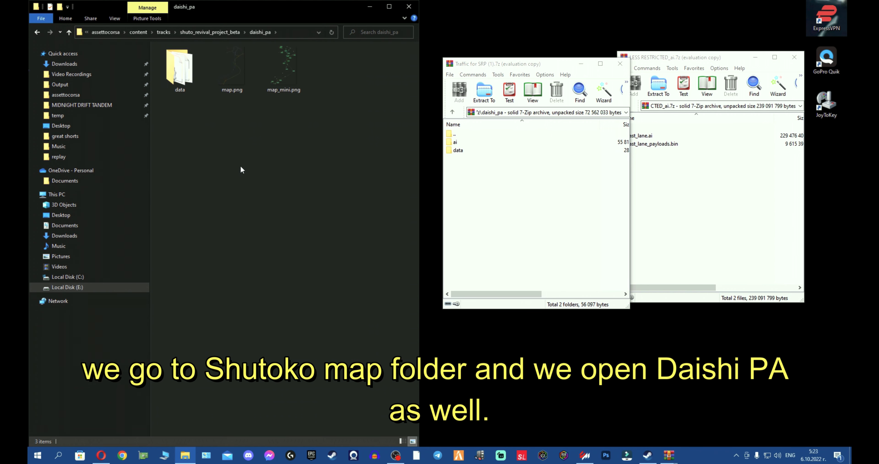
Step: Copy ai_hints.ini from the archive's daishi_pa\data folder into the track's daishi_pa\data folder
click(446, 188)
drag(514, 65, 494, 59)
click(445, 135)
double_click(187, 81)
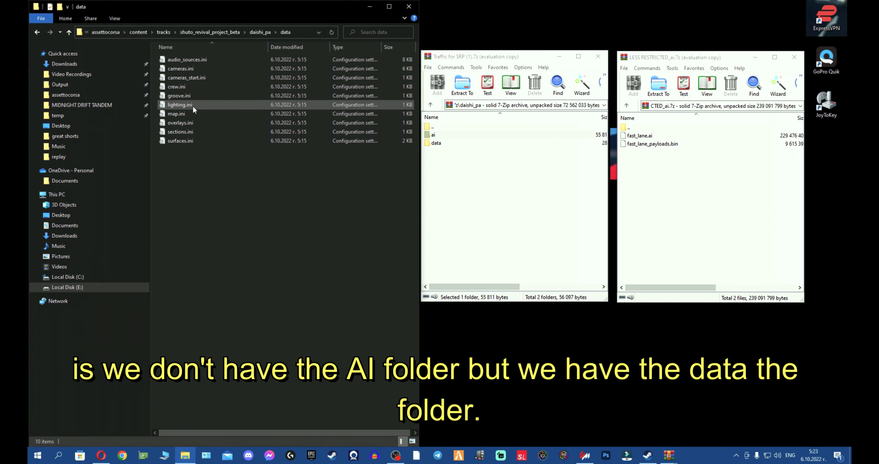
double_click(466, 141)
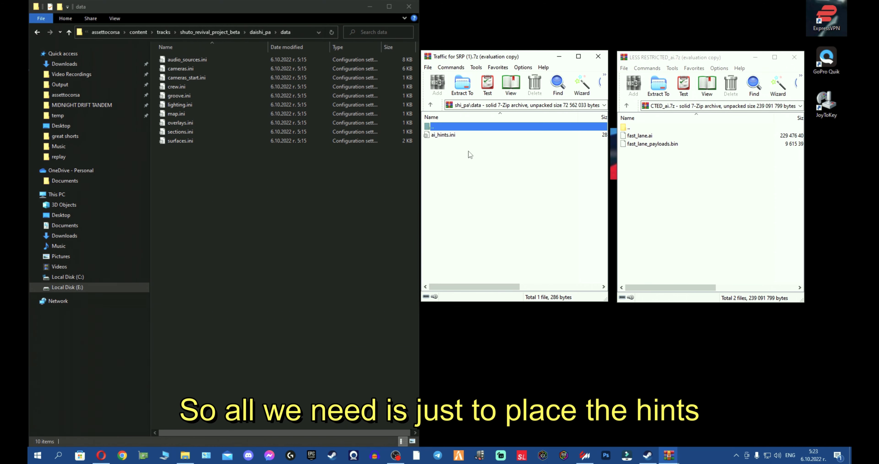
drag(473, 134, 317, 181)
Step: Go back to daishi_pa in both the archive and the track, and copy the archive's ai folder into the track's daishi_pa folder
click(459, 126)
double_click(460, 127)
click(260, 32)
click(456, 135)
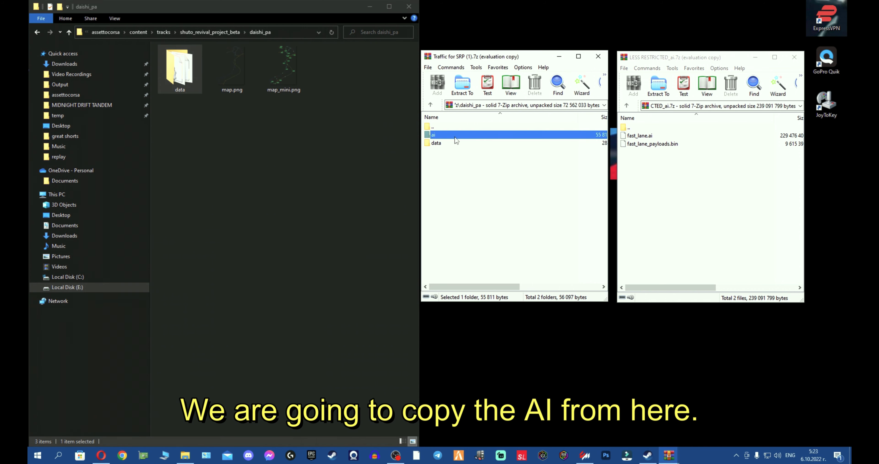
drag(454, 137, 269, 178)
click(450, 143)
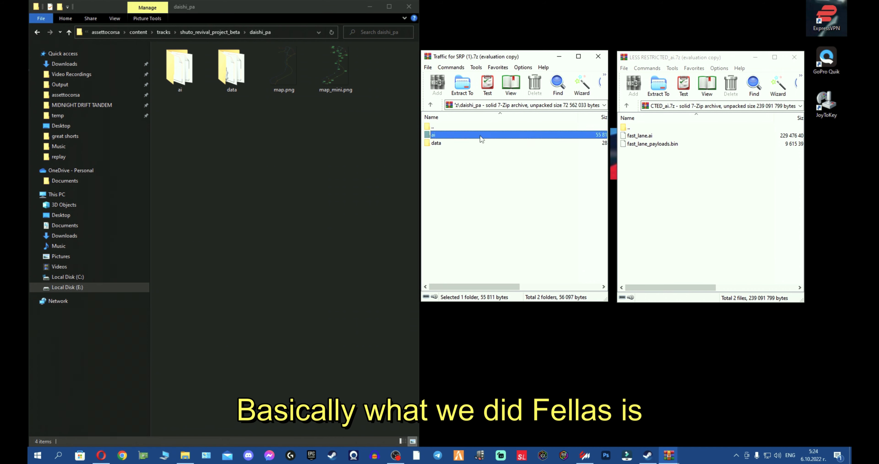
Step: Review the contents of the ai and data folders under daishi_pa in the traffic archive
double_click(480, 135)
drag(484, 185, 493, 133)
double_click(477, 130)
click(480, 143)
double_click(479, 143)
click(478, 137)
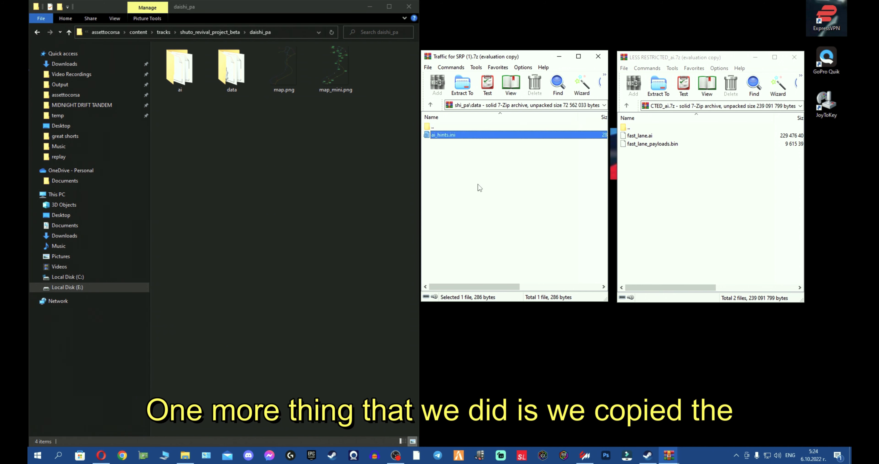
double_click(457, 127)
click(469, 168)
Step: Copy fast_lane.ai and fast_lane_payloads.bin from the Less Restricted archive into the track's daishi_pa\ai folder
click(660, 161)
click(659, 144)
drag(659, 146, 673, 140)
key(ctrl+c)
click(281, 147)
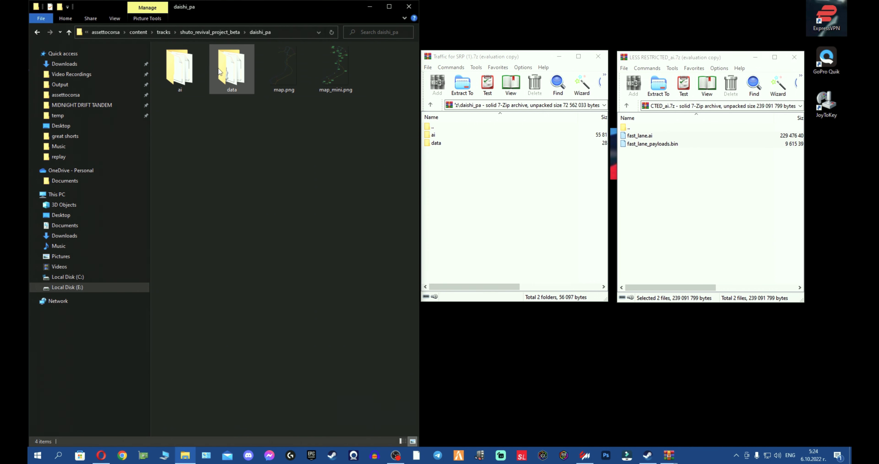
click(197, 76)
double_click(197, 76)
key(ctrl+v)
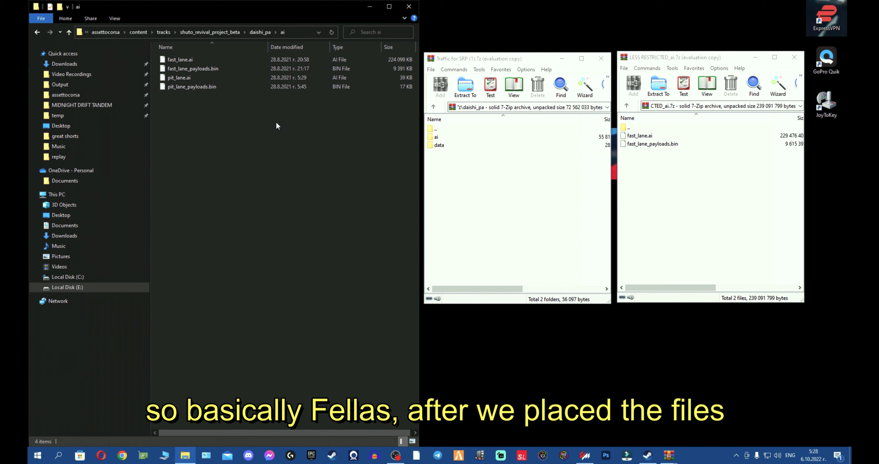
Step: Check the fast lane and pit lane files in daishi_pa\ai, and return to the shuto_revival_project_beta folder
drag(228, 147, 250, 57)
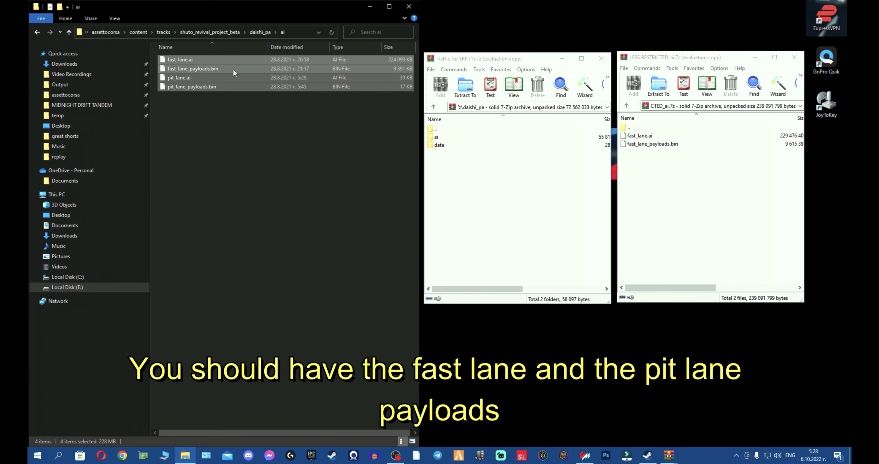
drag(236, 107, 245, 74)
key(alt+Left)
double_click(232, 60)
click(216, 62)
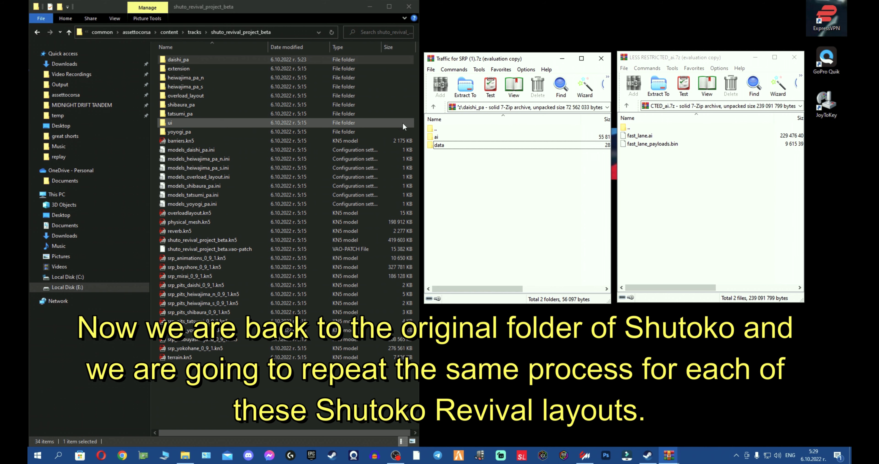
Step: Open heiwajima_pa_n in both the traffic archive and the track, and copy the archive's ai folder into the track's heiwajima_pa_n folder
double_click(444, 129)
click(469, 162)
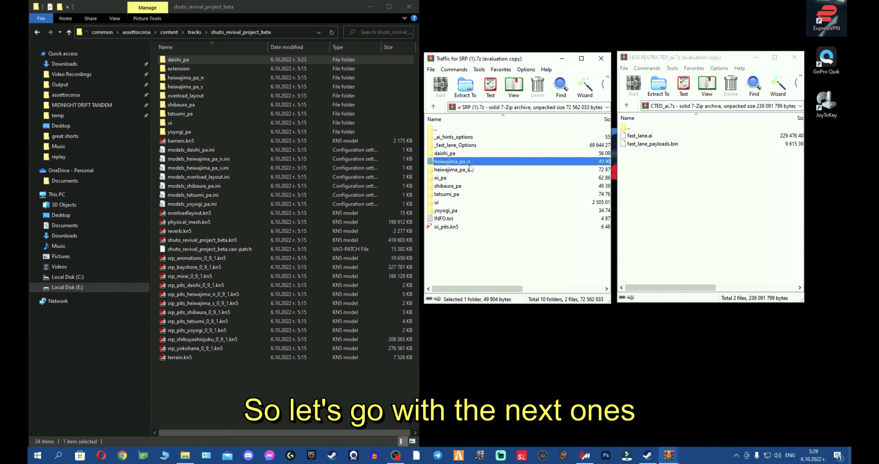
double_click(488, 162)
click(210, 78)
double_click(210, 78)
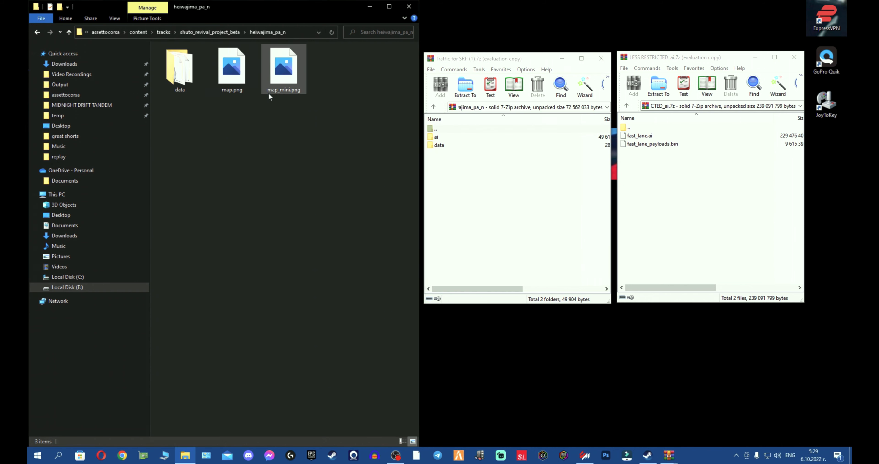
click(478, 135)
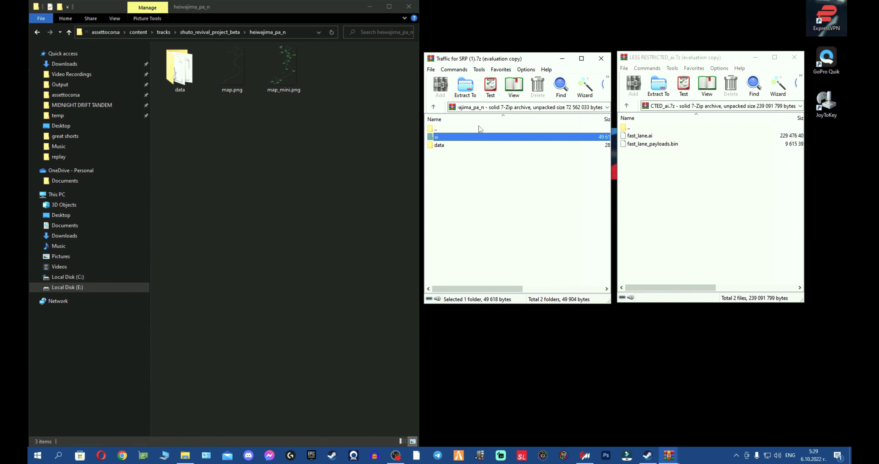
click(294, 138)
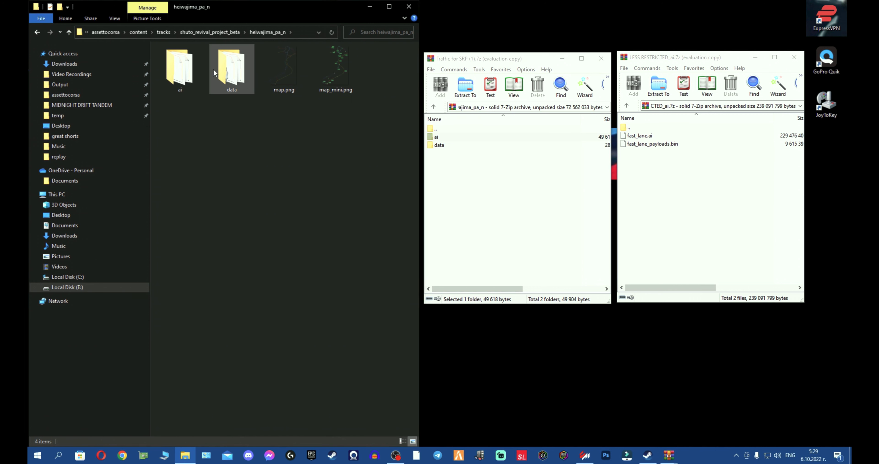
Step: Copy ai_hints.ini from the archive's heiwajima_pa_n\data folder into the track's heiwajima_pa_n\data folder
click(488, 150)
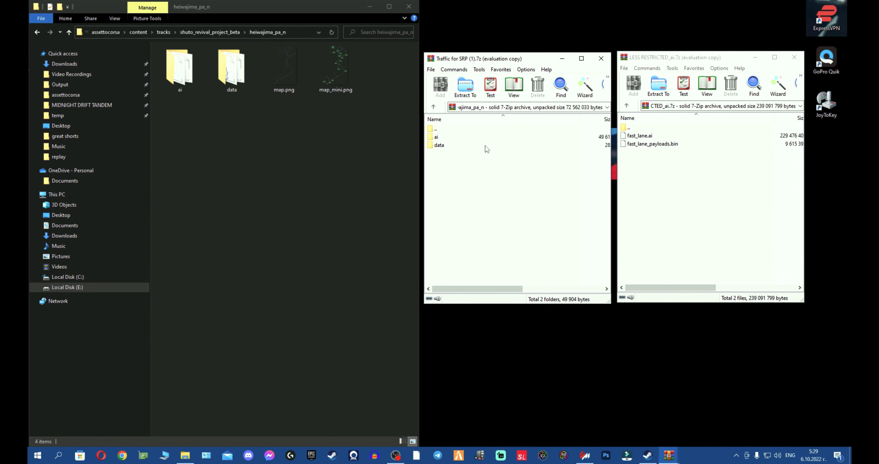
double_click(485, 146)
click(482, 137)
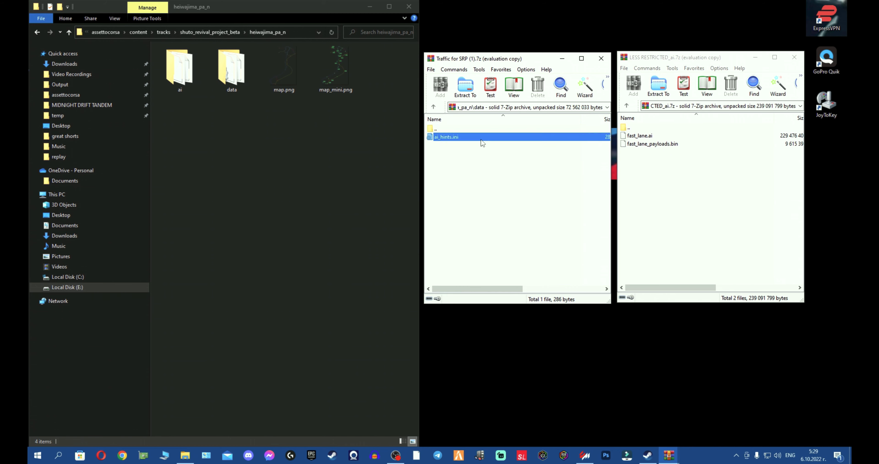
double_click(219, 80)
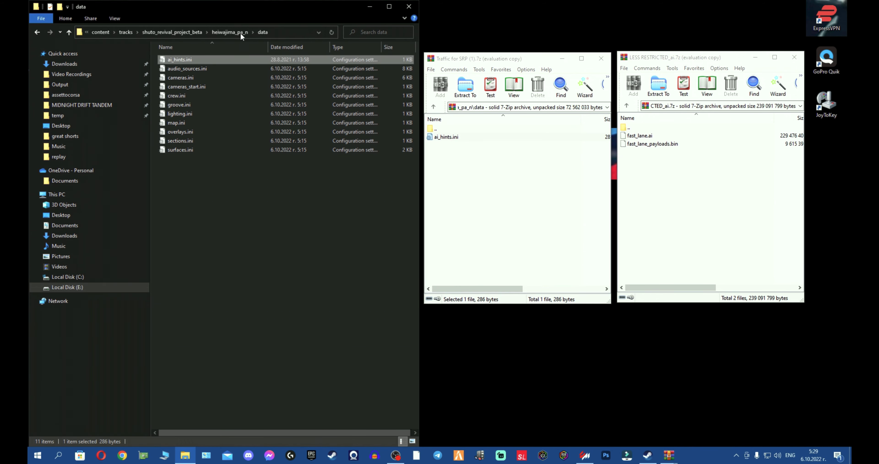
Step: Copy fast_lane.ai and fast_lane_payloads.bin from the Less Restricted archive into the track's heiwajima_pa_n\ai folder
click(229, 32)
double_click(177, 71)
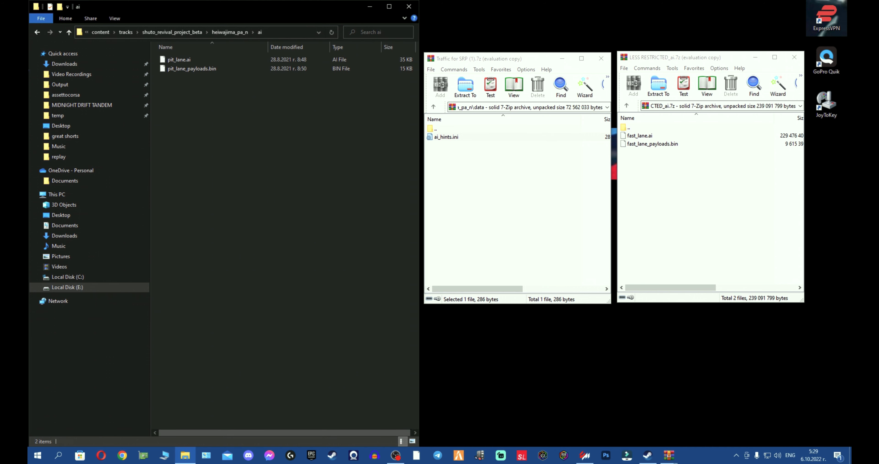
drag(663, 160, 259, 149)
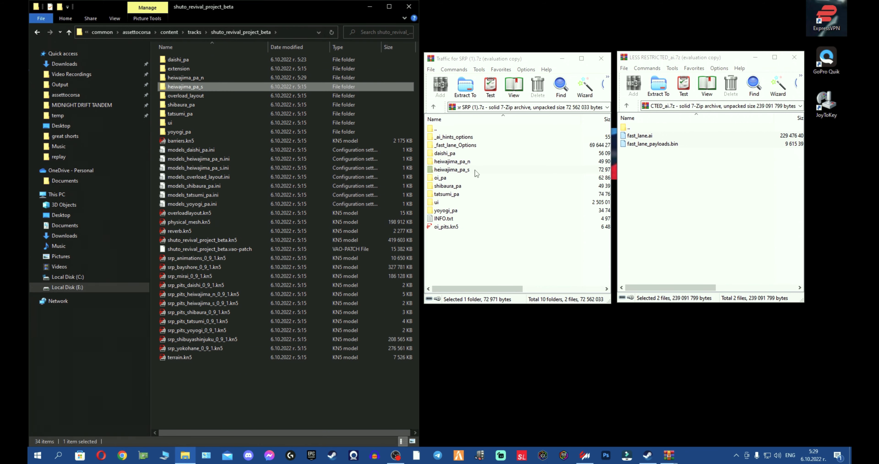
Step: Open heiwajima_pa_s in both the traffic archive and the track, and copy the archive's ai folder into the track's heiwajima_pa_s folder
double_click(485, 169)
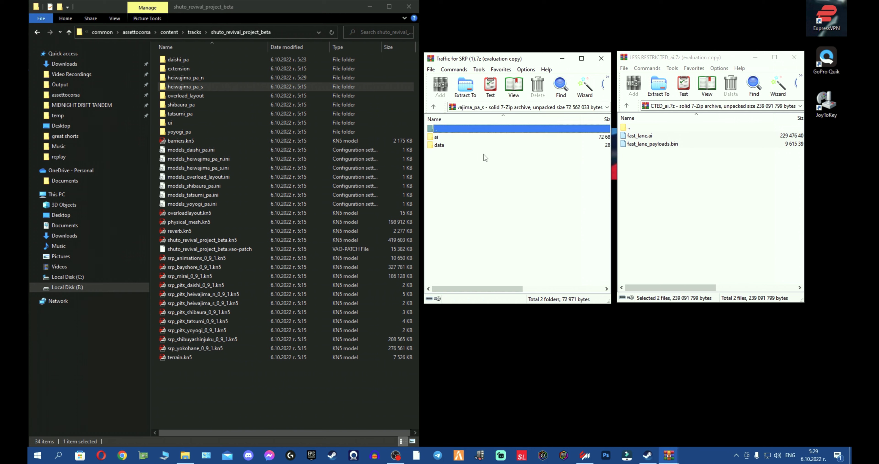
double_click(202, 86)
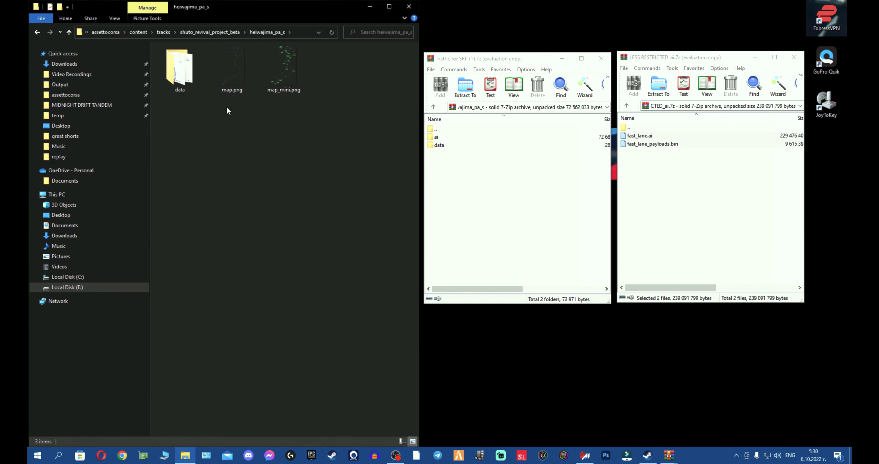
drag(504, 136, 272, 170)
Step: Copy ai_hints.ini from the archive's heiwajima_pa_s\data folder into the track's heiwajima_pa_s\data folder
double_click(231, 69)
double_click(464, 145)
drag(456, 138, 258, 181)
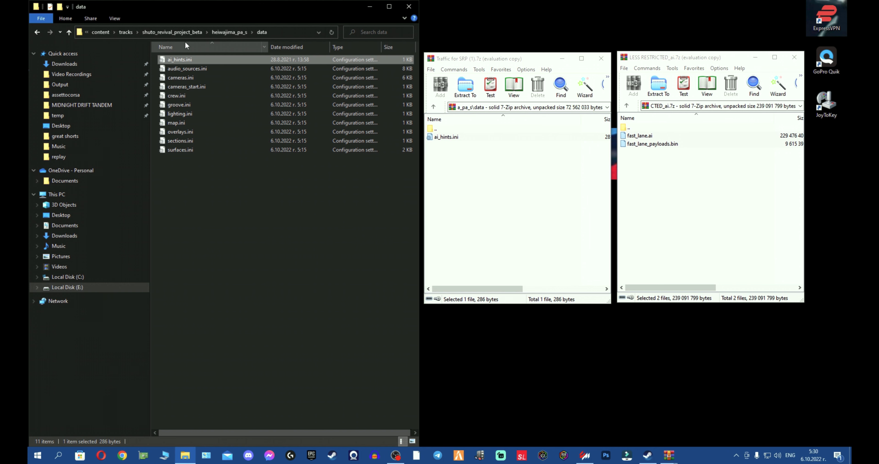
Step: Copy fast_lane.ai and fast_lane_payloads.bin from the Less Restricted archive into heiwajima_pa_s\ai, and return to the shuto_revival_project_beta folder
click(235, 32)
double_click(180, 70)
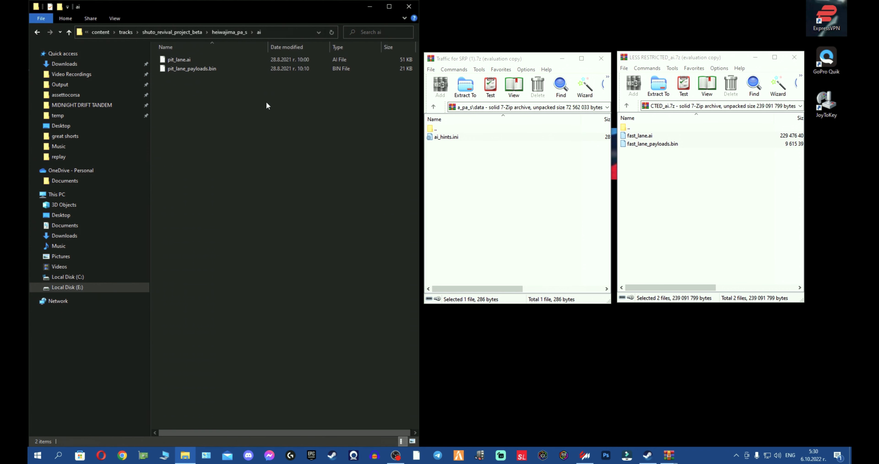
click(664, 156)
drag(673, 142, 330, 153)
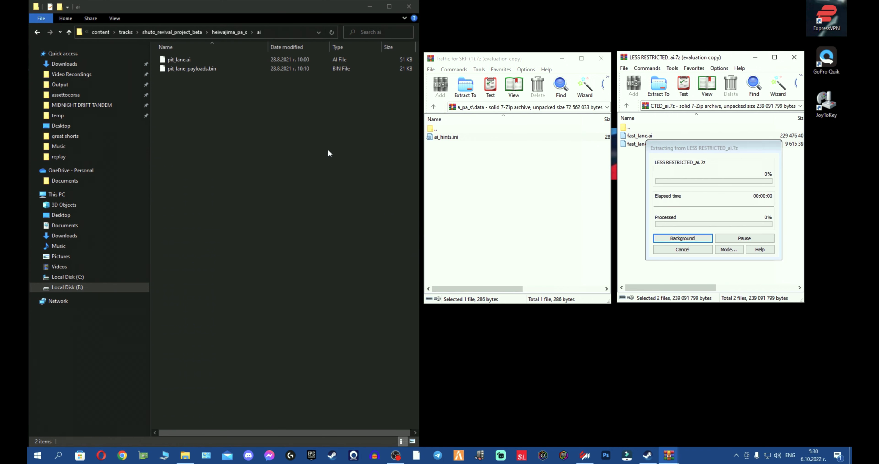
click(221, 30)
click(209, 32)
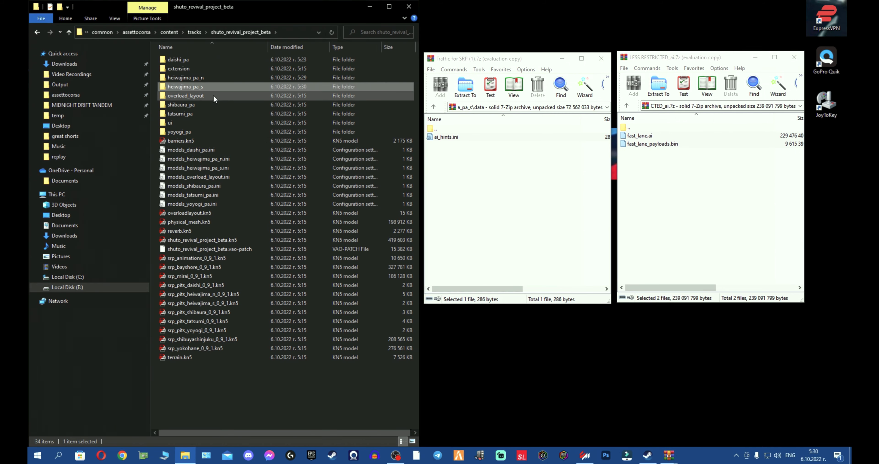
Step: Open shibaura_pa in both the track and the traffic archive, and copy the archive's ai folder into the track's shibaura_pa folder
click(206, 106)
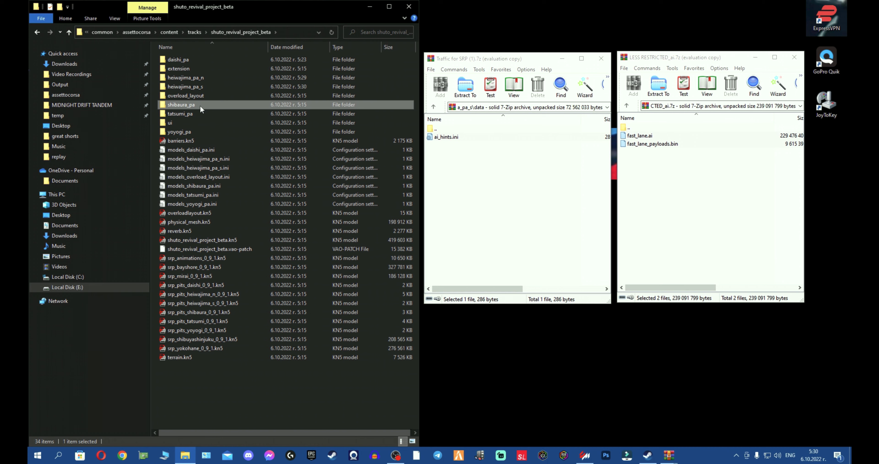
double_click(200, 105)
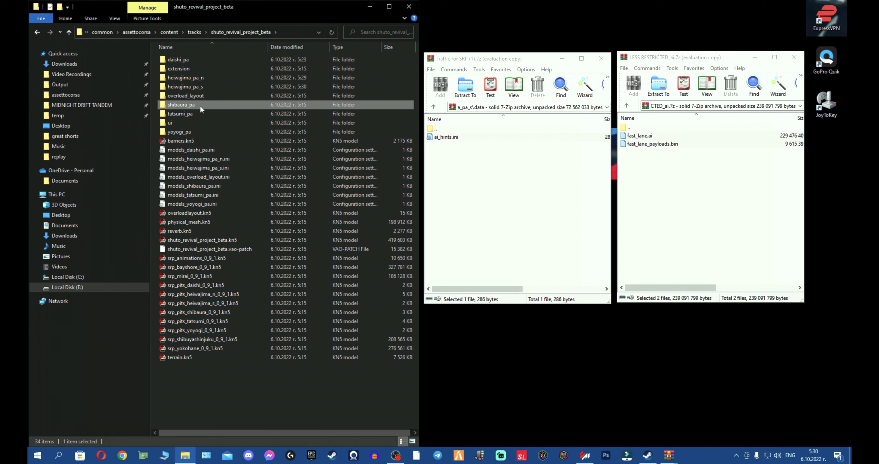
double_click(478, 129)
double_click(471, 129)
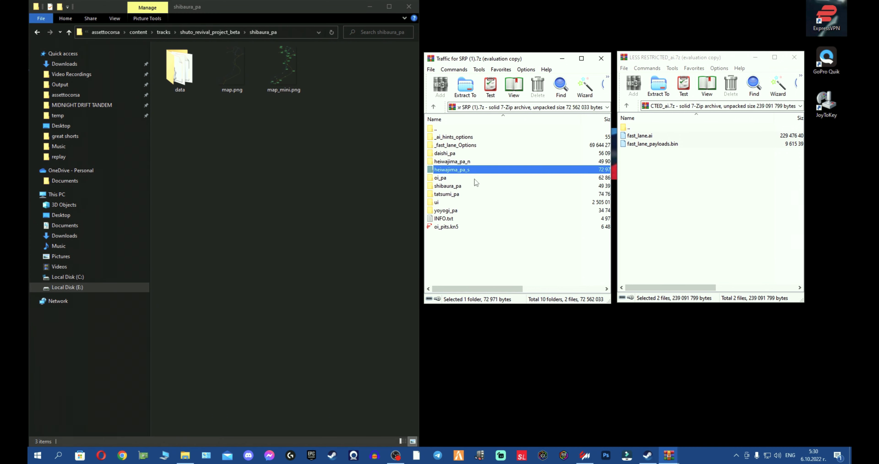
double_click(466, 186)
drag(444, 138, 287, 172)
Step: Replace the pit lane files in shibaura_pa\ai with the archive's copies, and add fast_lane.ai and fast_lane_payloads.bin from the Less Restricted archive
double_click(200, 91)
double_click(436, 137)
drag(460, 180, 482, 142)
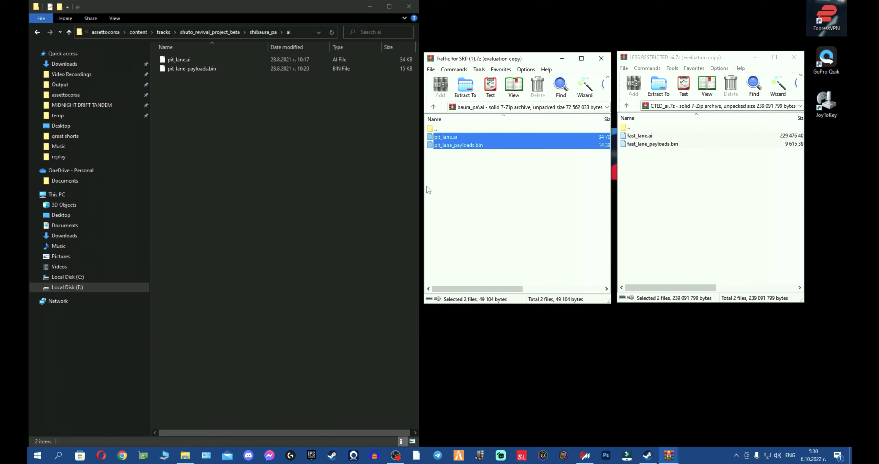
drag(247, 122, 247, 121)
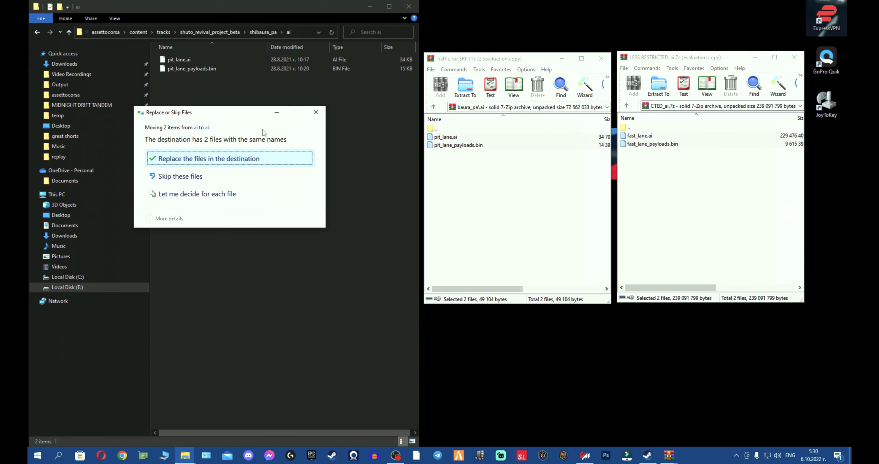
click(252, 163)
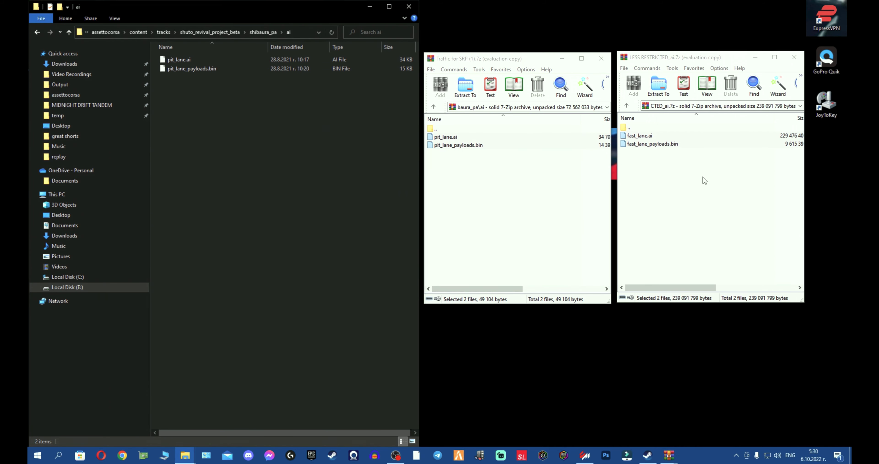
drag(684, 176, 231, 196)
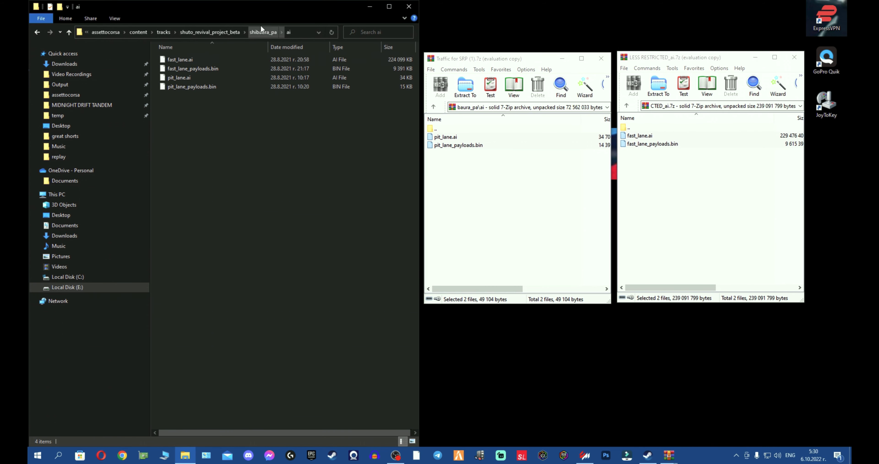
Step: Copy ai_hints.ini from the archive's shibaura_pa\data folder into the track's matching data folder, and return to shuto_revival_project_beta
click(261, 32)
double_click(232, 68)
double_click(472, 130)
double_click(459, 145)
drag(458, 136, 253, 187)
click(178, 31)
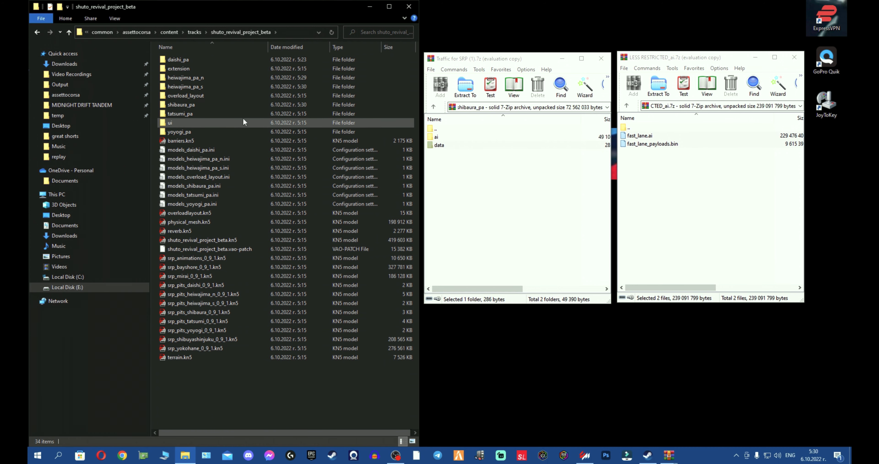
Step: Open tatsumi_pa in both the track and the traffic archive, and copy the archive's ai folder into the track's tatsumi_pa folder
click(263, 115)
double_click(260, 115)
double_click(480, 132)
double_click(466, 195)
click(472, 138)
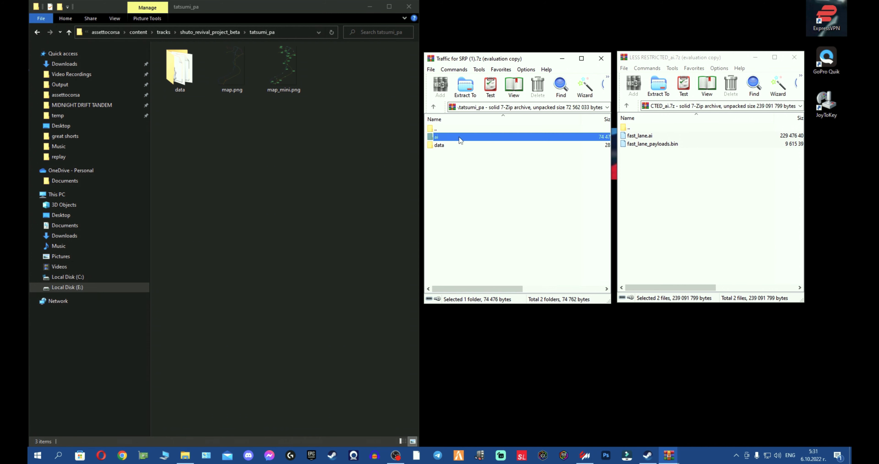
drag(459, 137, 404, 167)
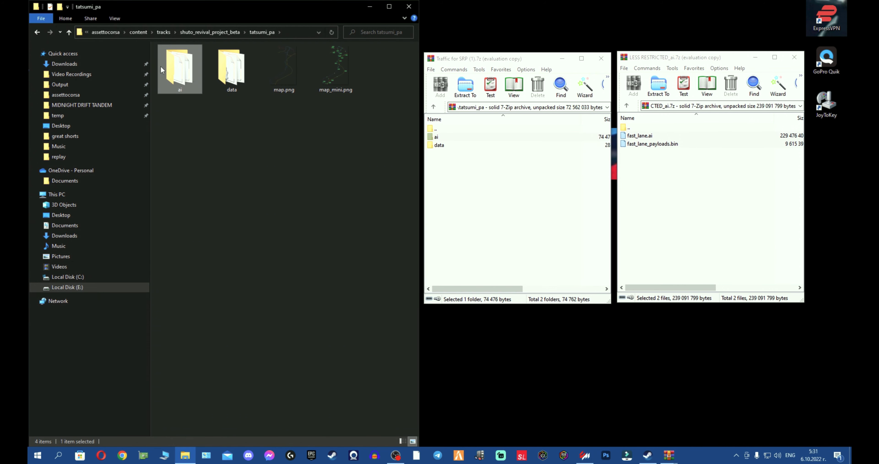
Step: Copy fast_lane.ai and fast_lane_payloads.bin from the Less Restricted archive into the track's tatsumi_pa\ai folder
double_click(161, 66)
drag(682, 169, 274, 169)
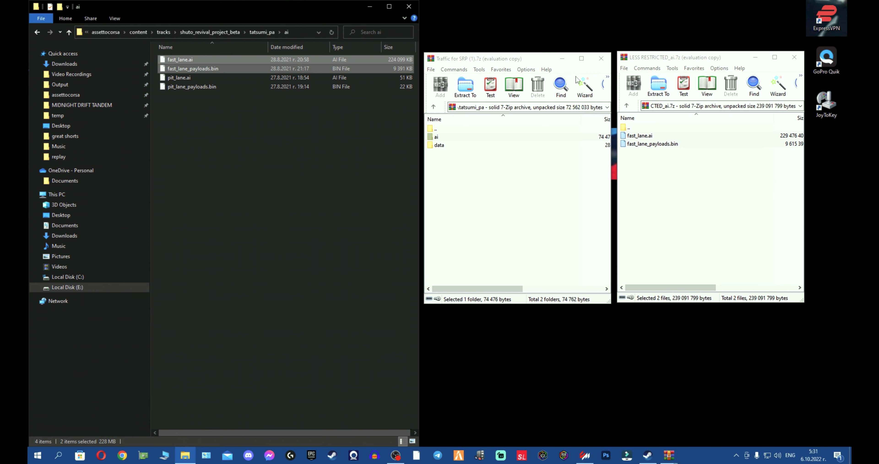
click(660, 57)
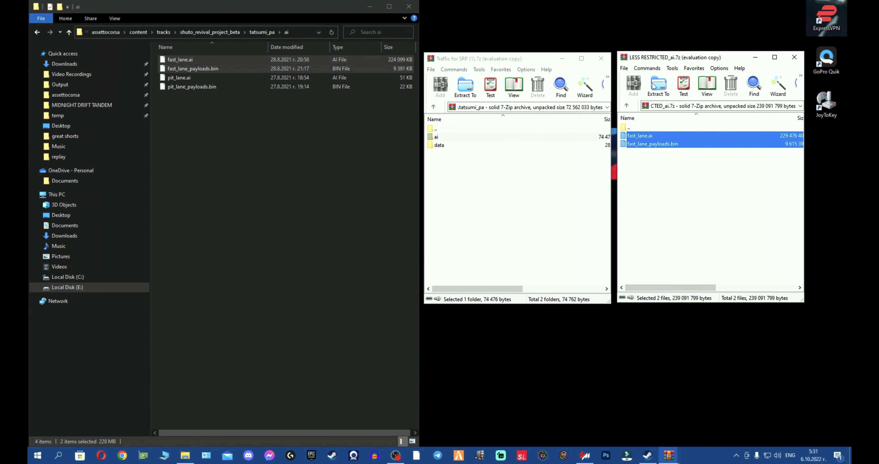
Step: Copy ai_hints.ini from the archive's tatsumi_pa\data folder into the track's tatsumi_pa\data folder, and return to shuto_revival_project_beta
double_click(464, 146)
click(264, 28)
double_click(232, 75)
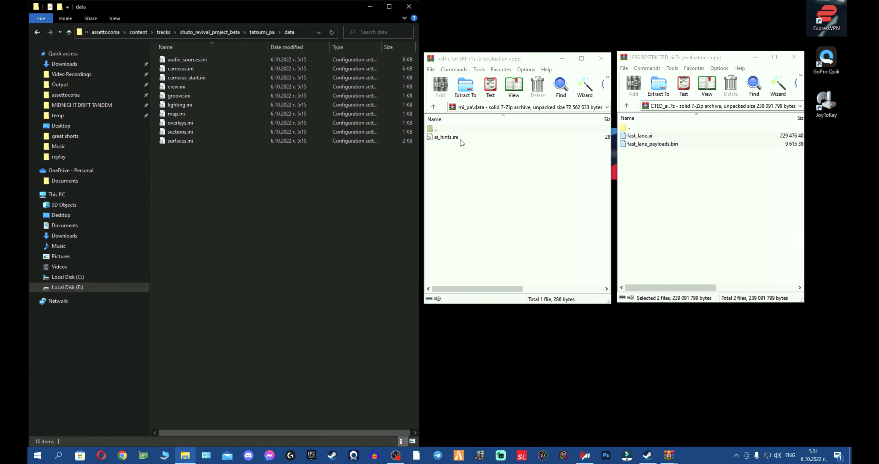
drag(460, 139, 283, 194)
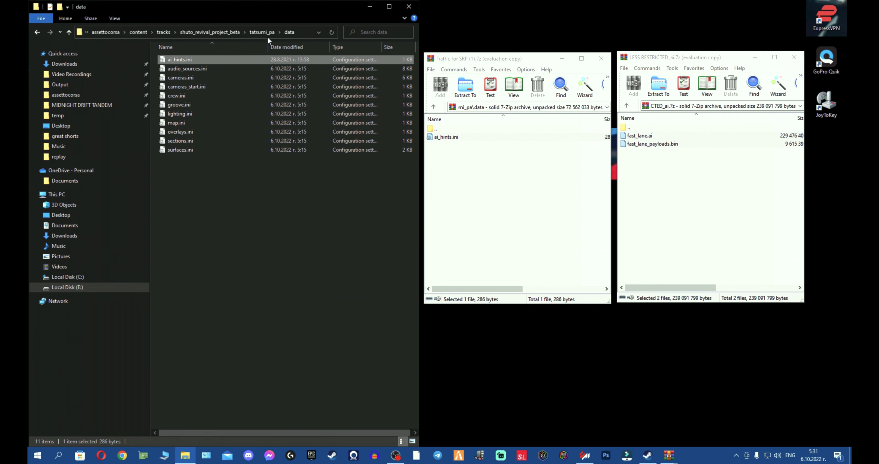
click(211, 31)
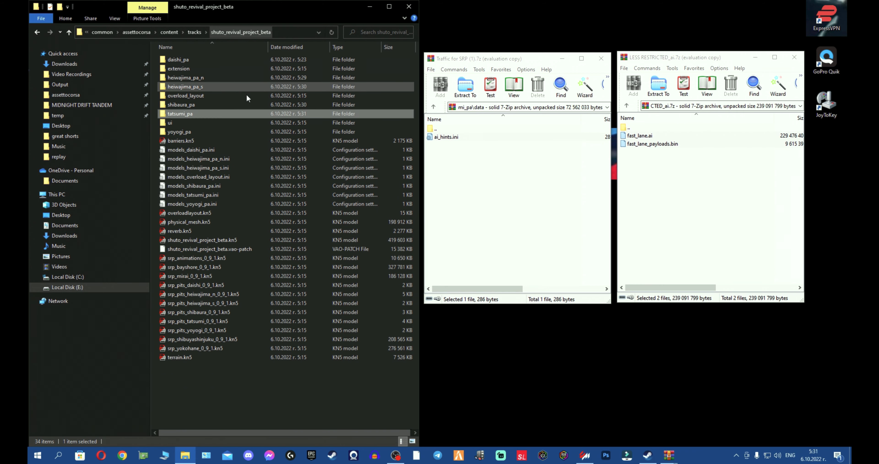
Step: Compare the traffic archive's ui folder and its oi_pa subfolder with the track's ui folder, and return to shuto_revival_project_beta
click(477, 131)
double_click(477, 130)
double_click(452, 202)
double_click(460, 136)
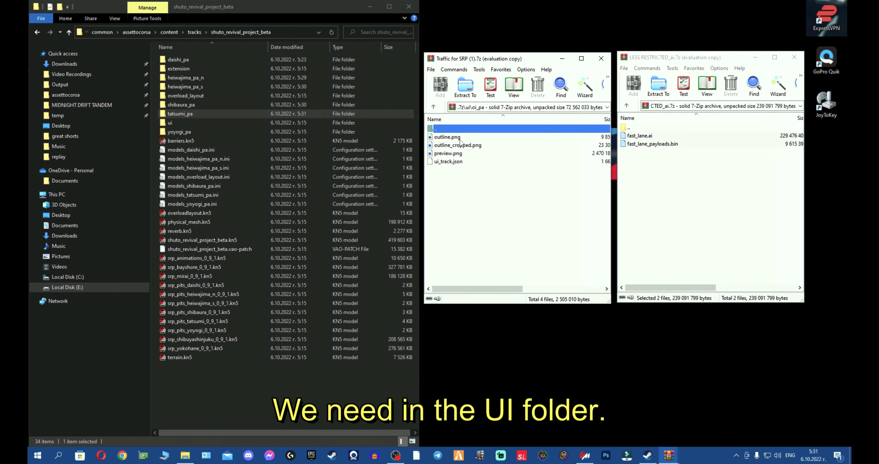
double_click(474, 128)
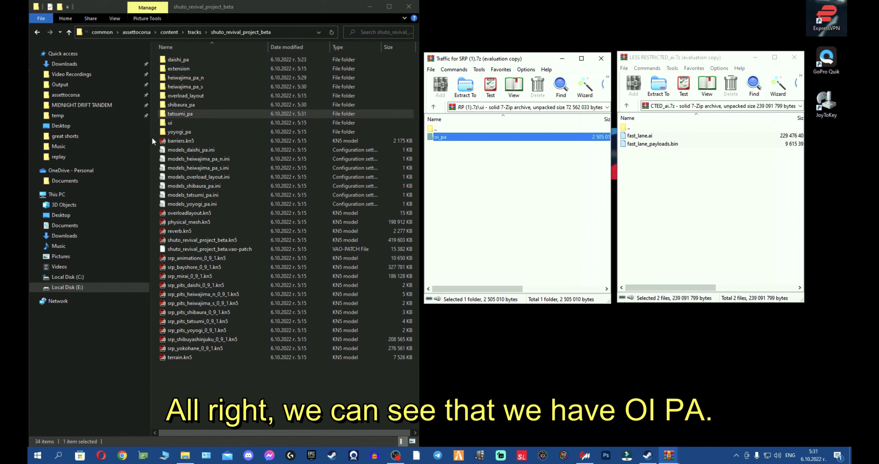
double_click(194, 123)
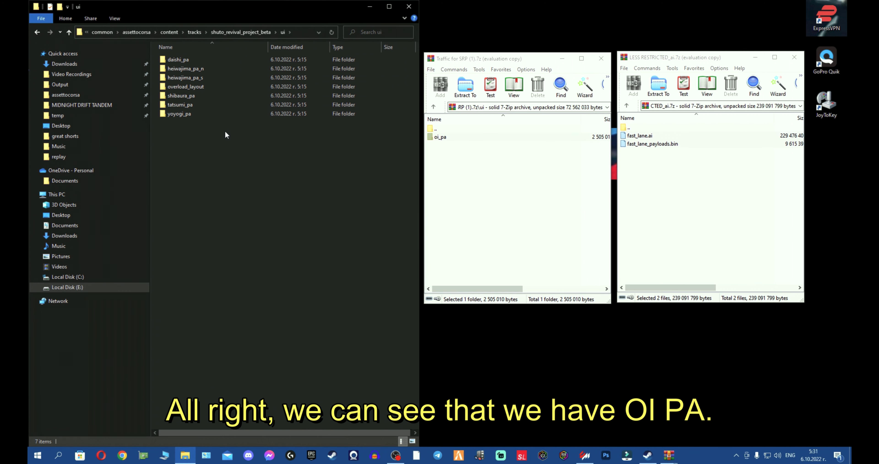
double_click(460, 128)
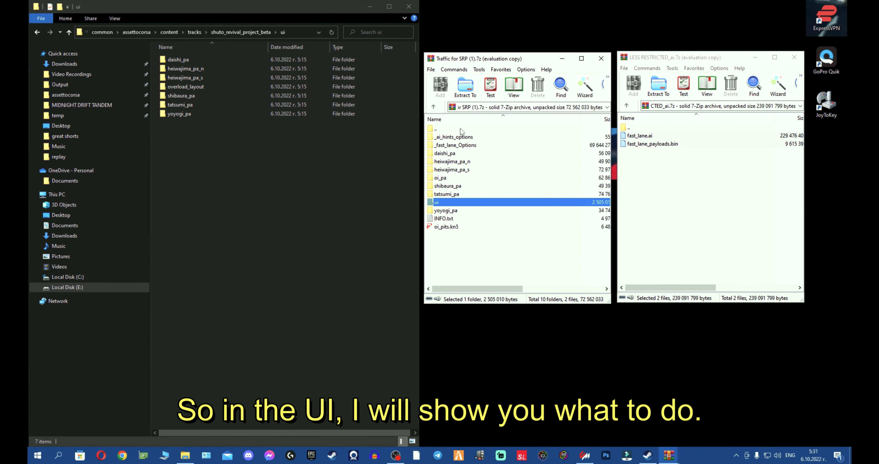
double_click(470, 202)
click(227, 30)
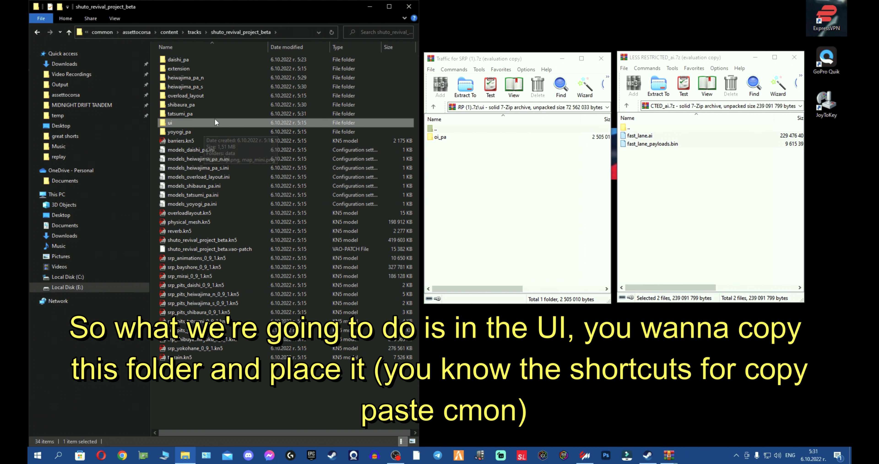
Step: Copy the oi_pa folder from the traffic archive's ui folder into the track's ui folder, and return to shuto_revival_project_beta
double_click(214, 125)
click(493, 137)
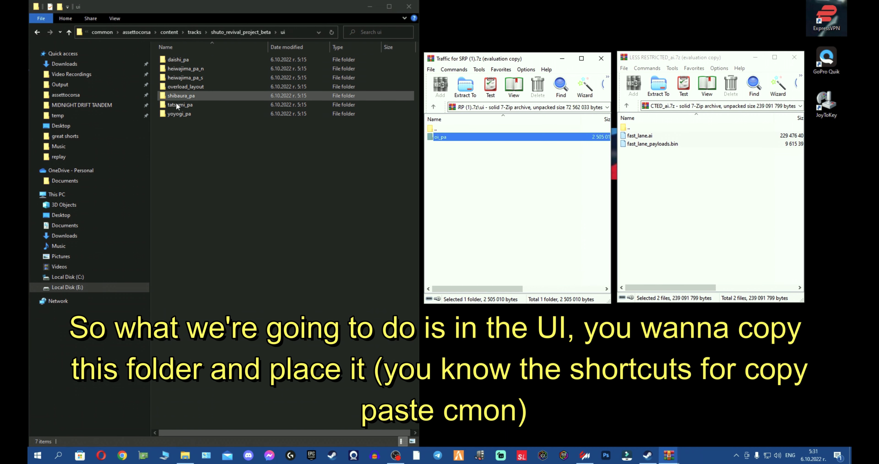
click(308, 156)
key(ctrl+v)
click(246, 33)
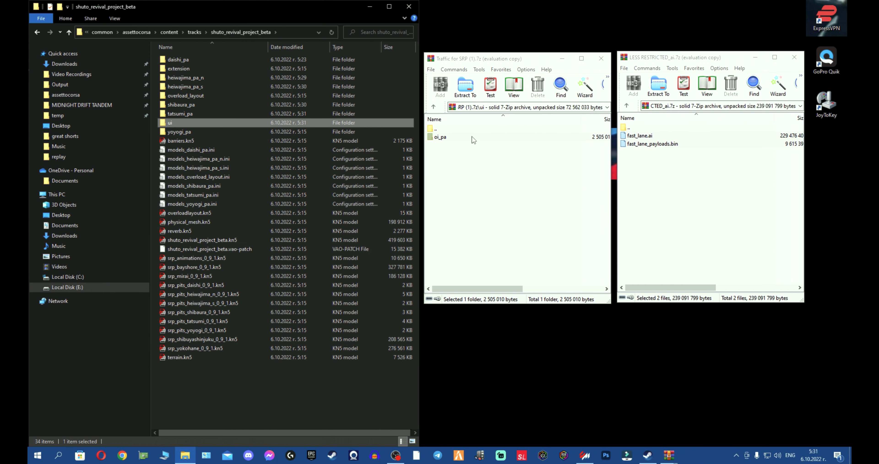
Step: Copy the oi_pa folder from the traffic archive's root into shuto_revival_project_beta
double_click(463, 127)
click(443, 177)
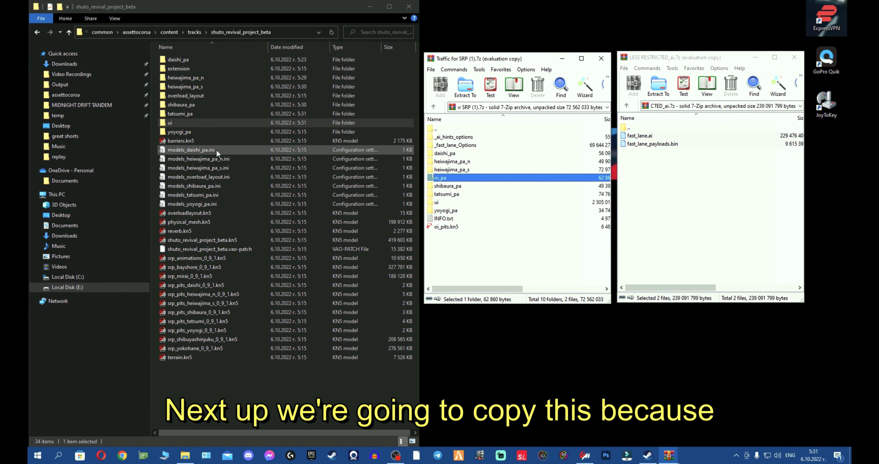
click(157, 117)
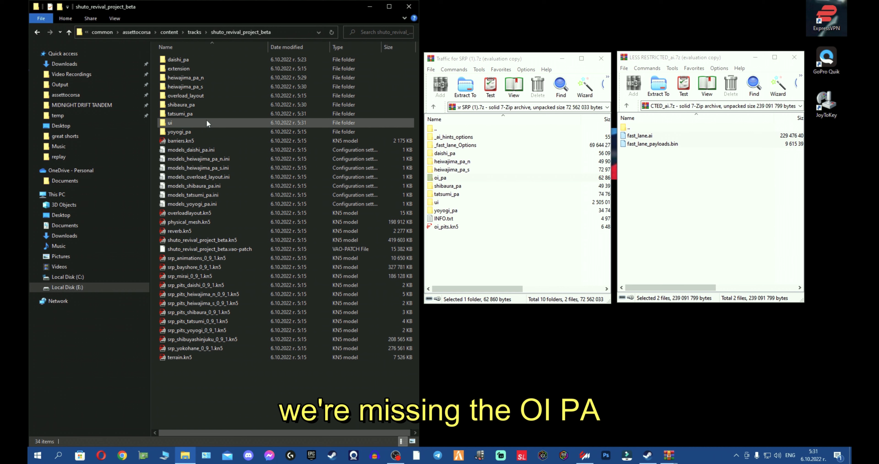
key(ctrl+v)
Step: Copy fast_lane.ai and fast_lane_payloads.bin from the Less Restricted archive into the track's oi_pa\ai folder
double_click(200, 95)
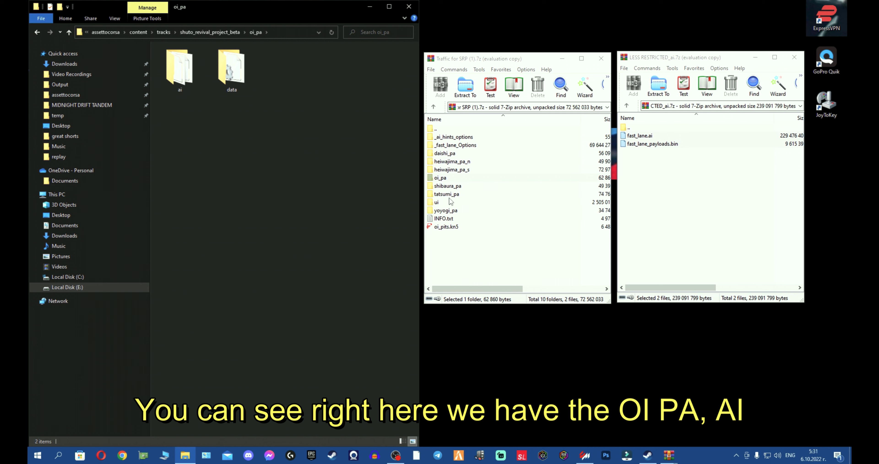
double_click(174, 79)
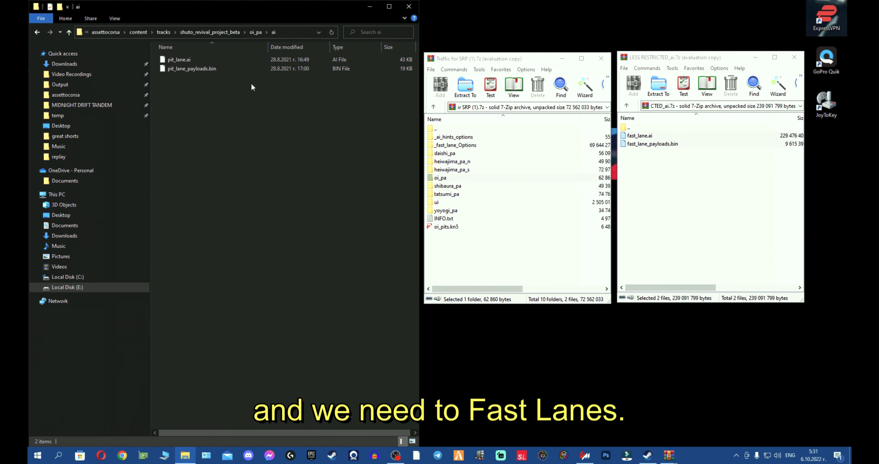
drag(704, 166, 288, 139)
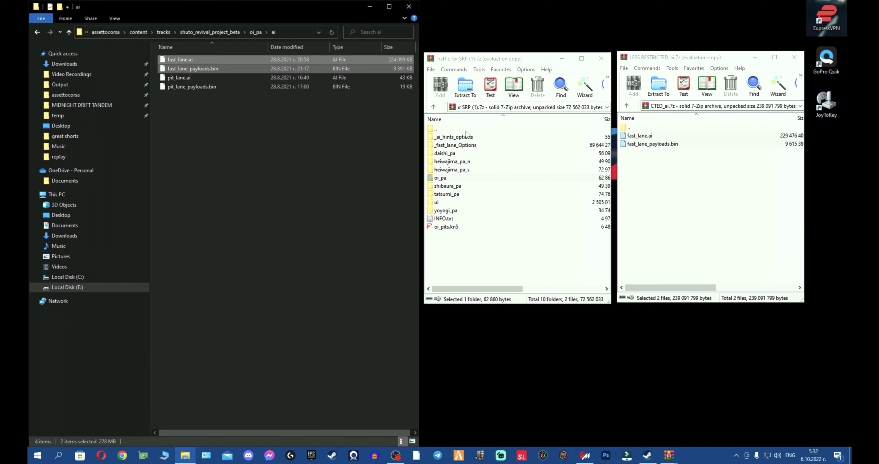
Step: Copy ai_hints.ini from the traffic archive's oi_pa\data folder into the track's oi_pa\data folder, replacing the existing file
click(256, 32)
double_click(241, 73)
double_click(469, 177)
double_click(467, 146)
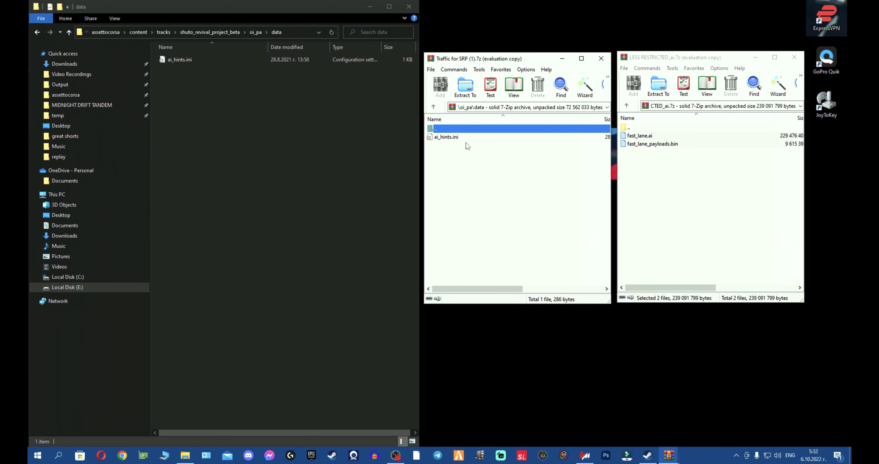
click(467, 138)
drag(228, 170, 236, 167)
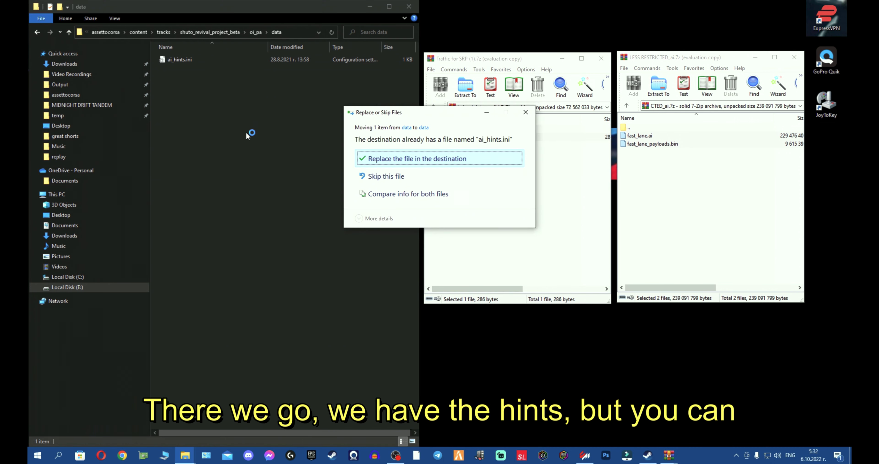
click(471, 160)
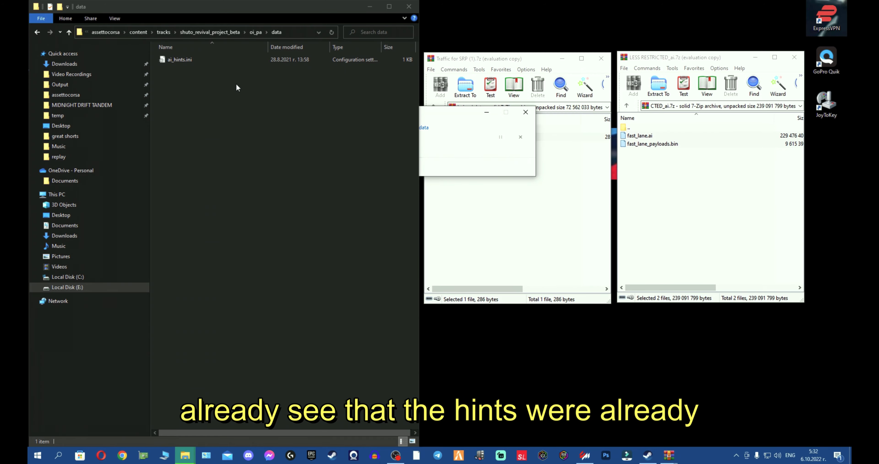
click(237, 32)
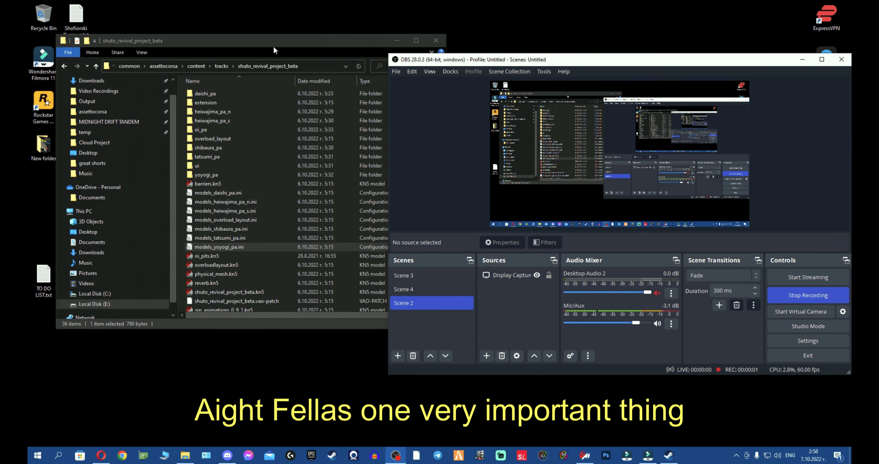
Step: Maximize the shuto_revival_project_beta window and duplicate models_yoyogi_pa.ini in the same folder
double_click(274, 47)
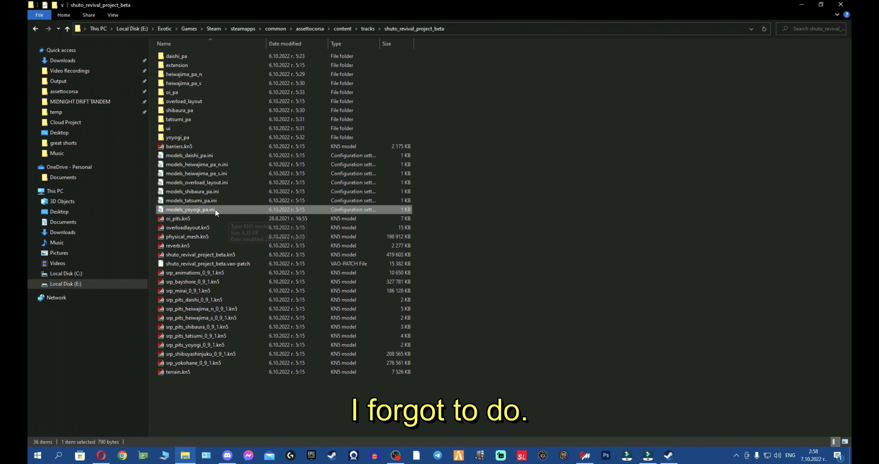
click(203, 94)
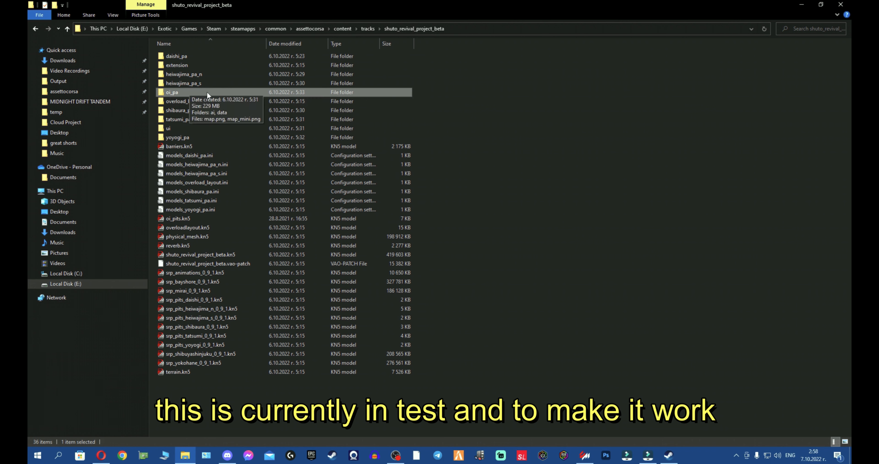
click(233, 212)
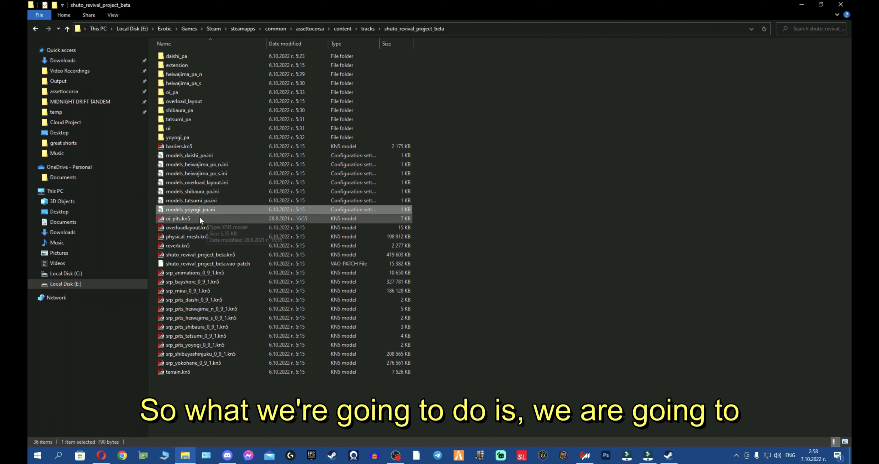
key(ctrl+c)
key(ctrl+v)
Step: Replace "yoyogi" with "oi" in the duplicated file's name, making it "models_oi_pa - Copy.ini"
right_click(215, 211)
click(300, 428)
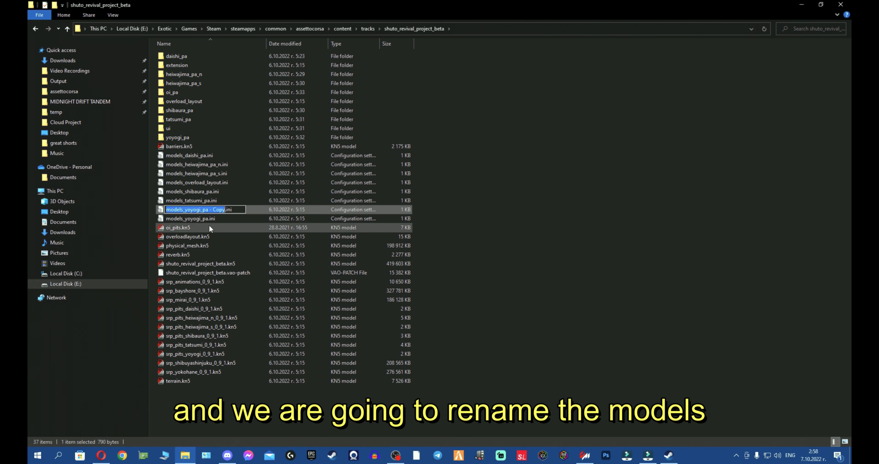
click(185, 209)
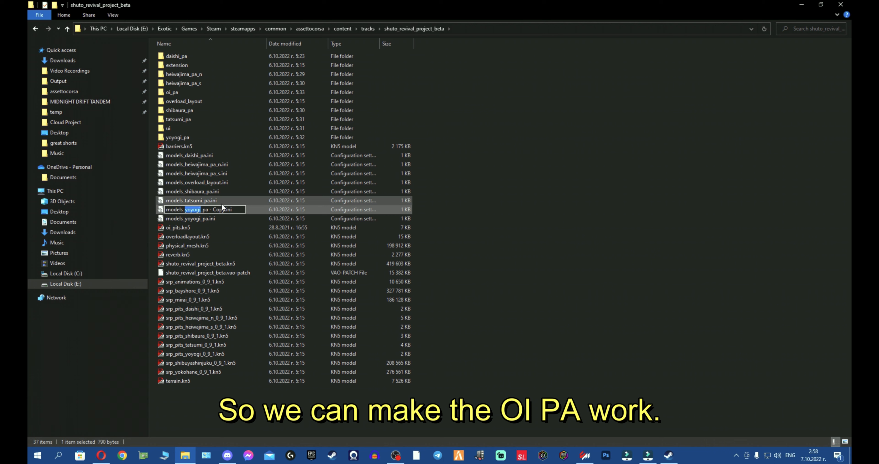
key(Left)
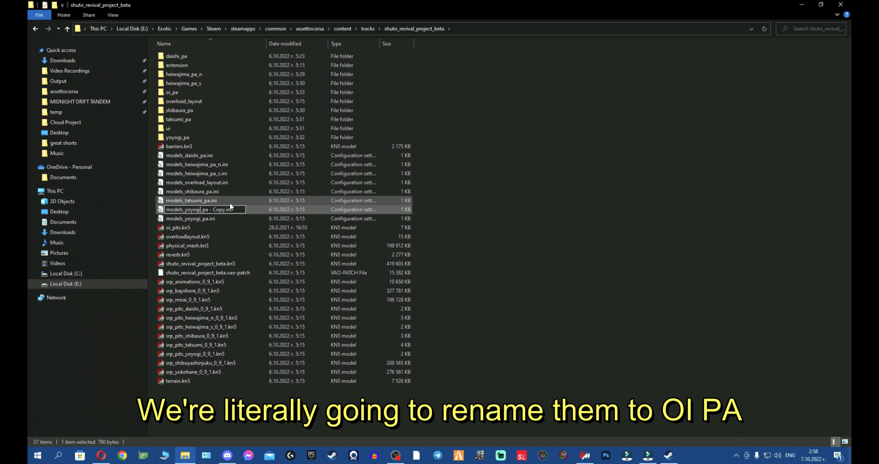
key(BackSpace)
key(BackSpace)
key(BackSpace)
key(BackSpace)
key(BackSpace)
key(BackSpace)
text(oi)
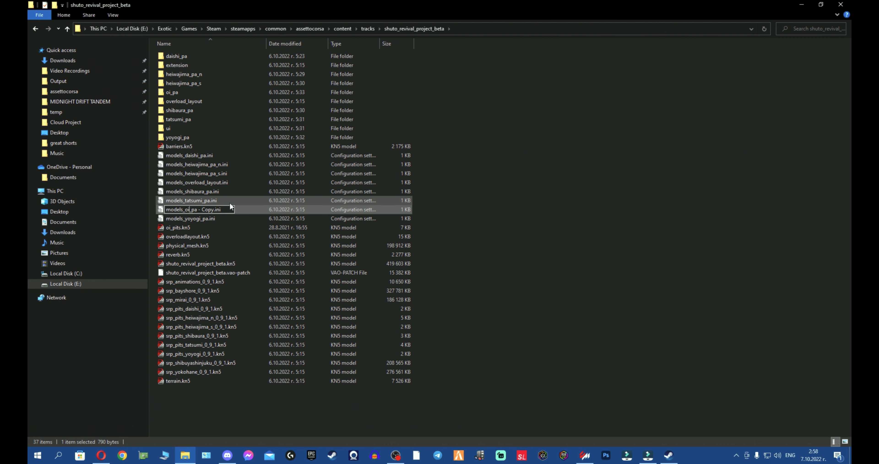
key(Return)
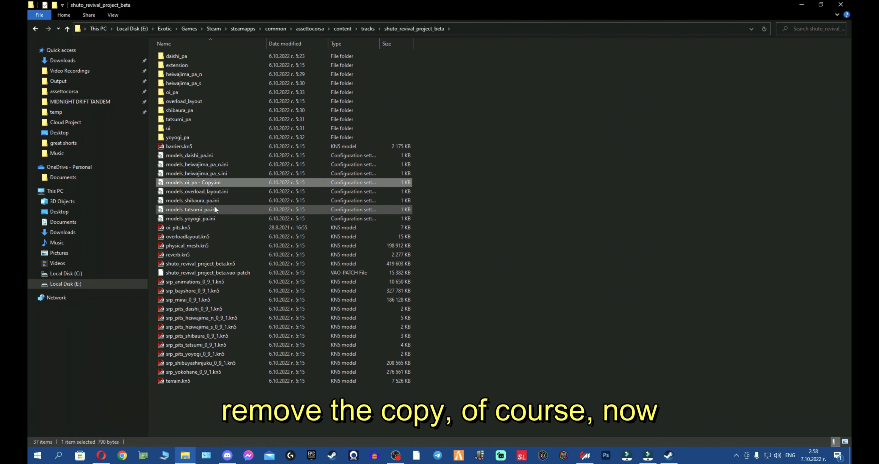
Step: Remove the " - Copy" suffix from the duplicated file's name so that it is named models_oi_pa.ini
right_click(218, 183)
click(264, 404)
key(Right)
key(BackSpace)
key(BackSpace)
key(BackSpace)
key(BackSpace)
click(257, 172)
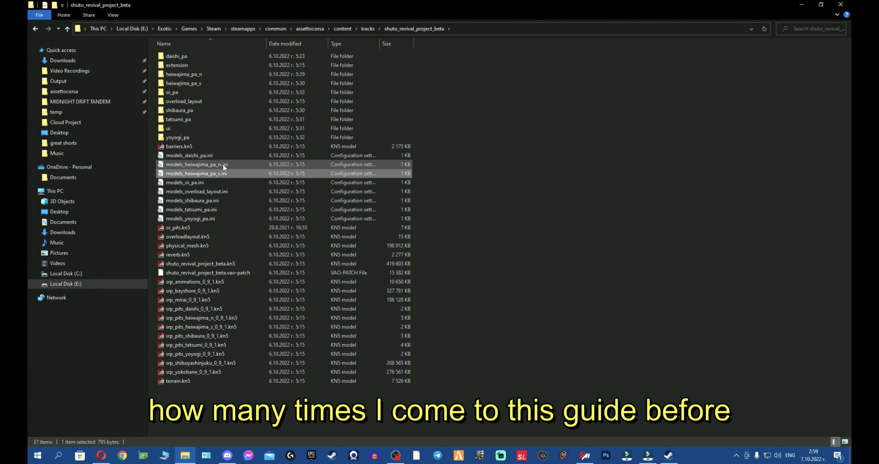
Step: Compare map.png and map_mini.png in the yoyogi_pa and oi_pa folders, and check the models files of both layouts
click(204, 183)
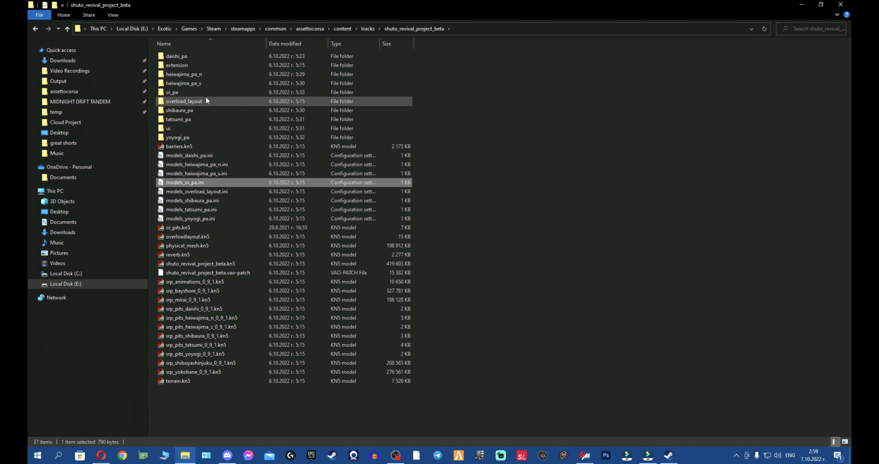
double_click(219, 93)
click(411, 27)
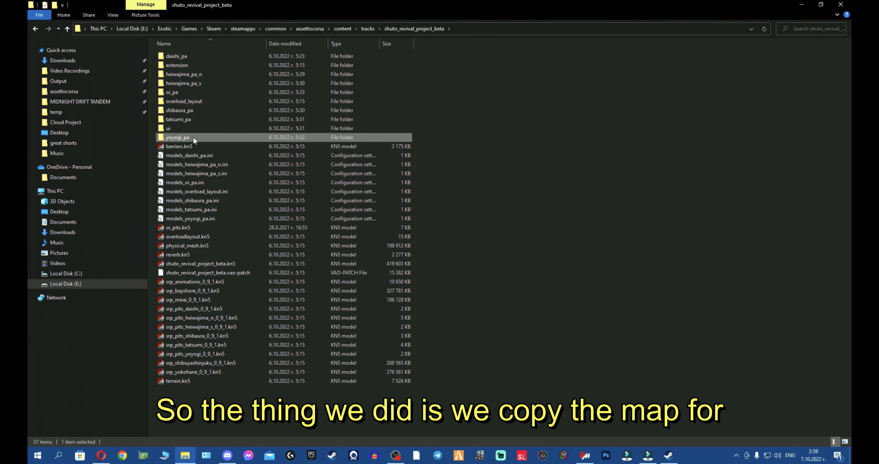
double_click(193, 136)
drag(374, 116, 284, 69)
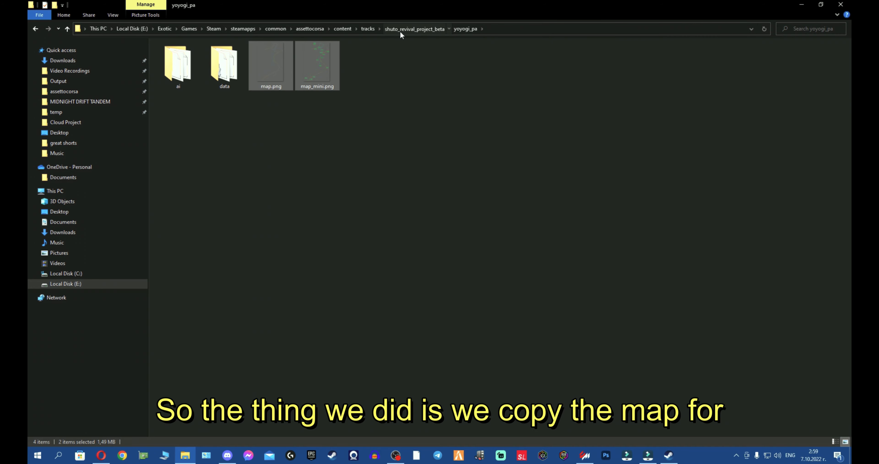
click(406, 29)
double_click(208, 93)
drag(362, 118, 271, 75)
click(383, 29)
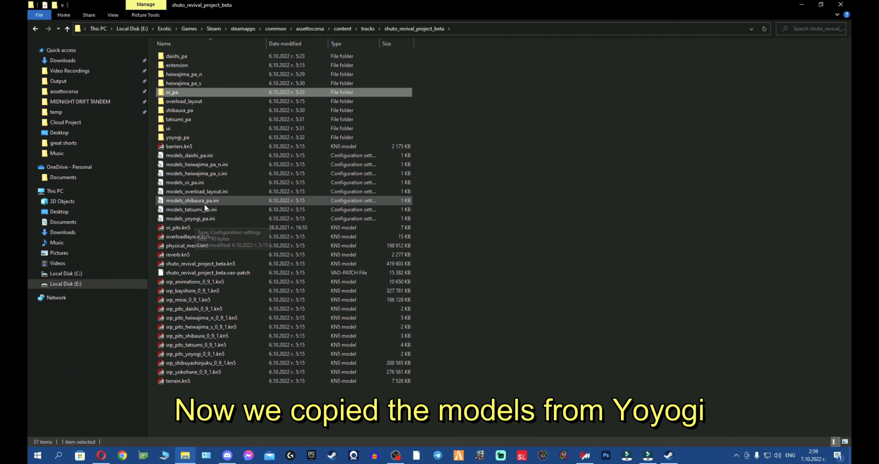
click(222, 219)
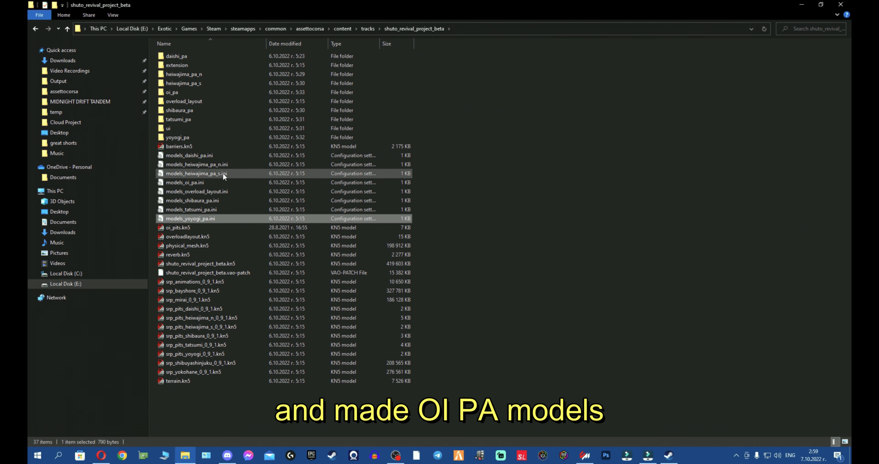
click(222, 183)
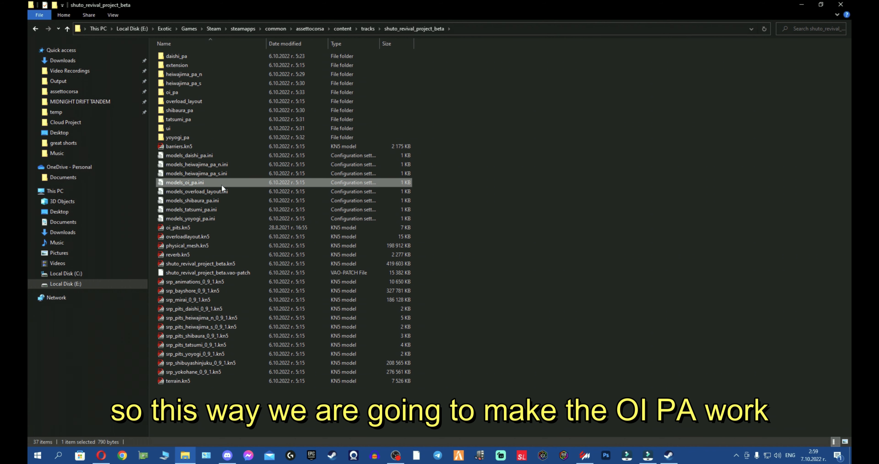
click(246, 92)
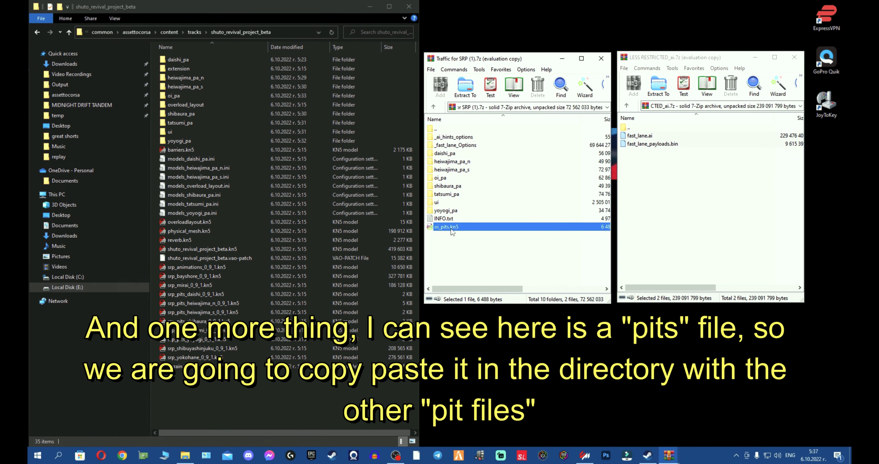
Step: Copy oi_pits.kn5 from the traffic archive's root into shuto_revival_project_beta
drag(448, 229, 299, 394)
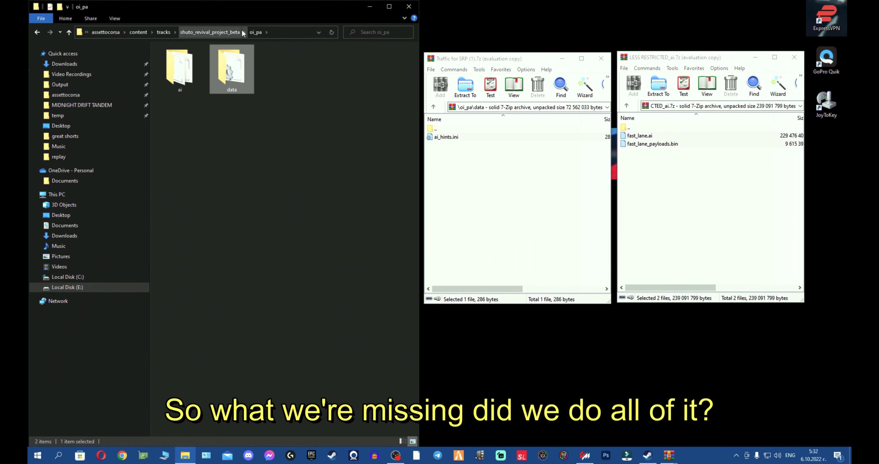
Step: Open yoyogi_pa in both the traffic archive and the track, and copy the archive's ai folder into the track's yoyogi_pa folder
click(214, 33)
double_click(495, 127)
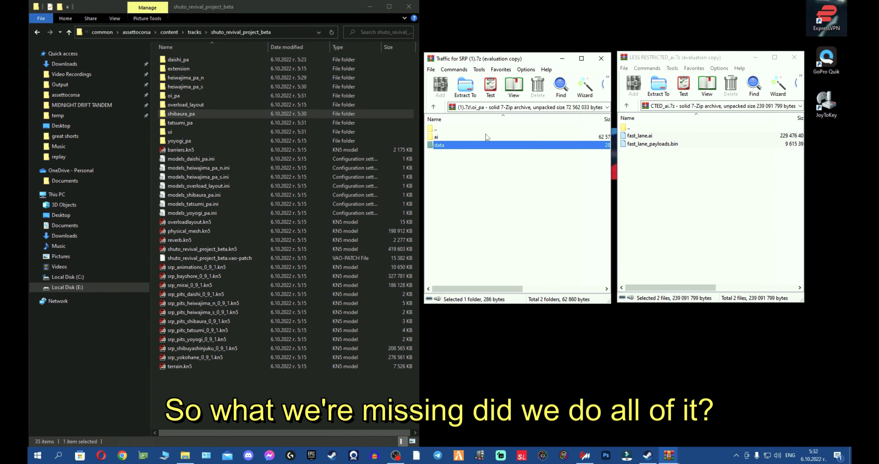
click(486, 130)
double_click(485, 130)
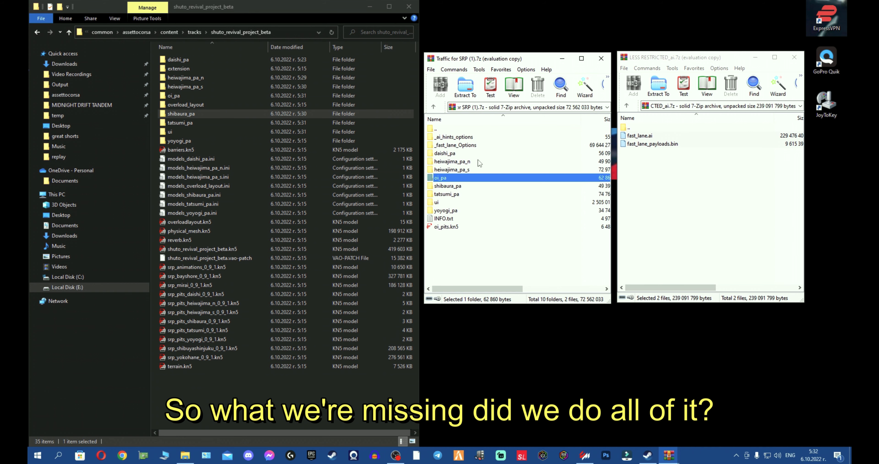
click(464, 207)
double_click(471, 210)
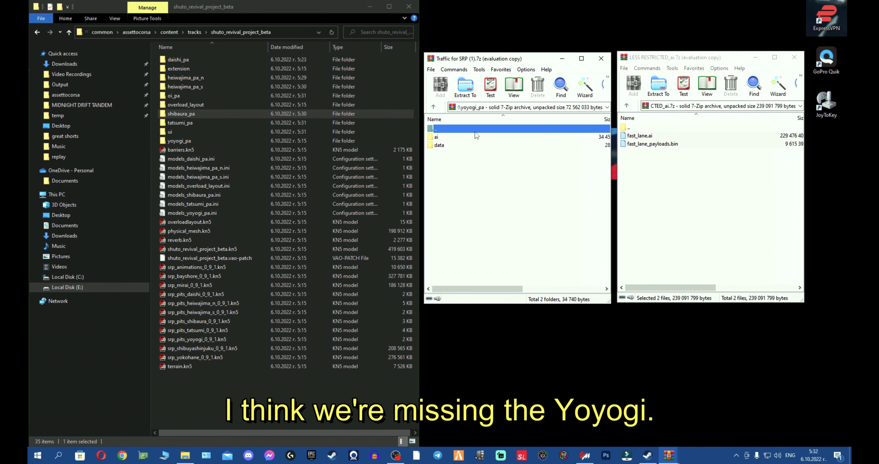
double_click(258, 139)
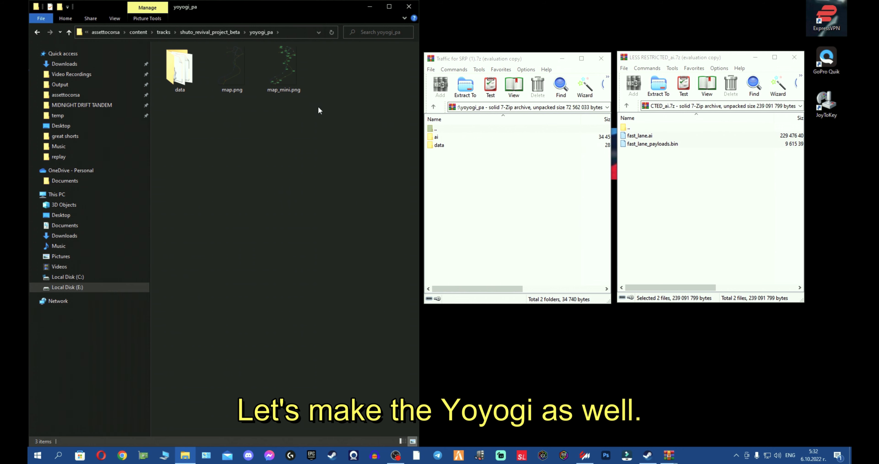
drag(500, 135, 308, 177)
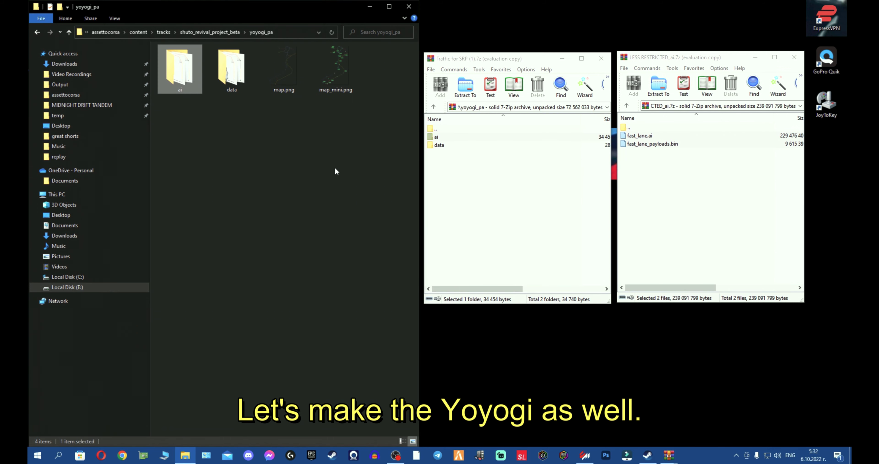
Step: Copy fast_lane.ai and fast_lane_payloads.bin from the Less Restricted archive into the track's yoyogi_pa\ai folder
click(450, 137)
double_click(450, 137)
drag(465, 163, 180, 69)
double_click(179, 70)
click(660, 171)
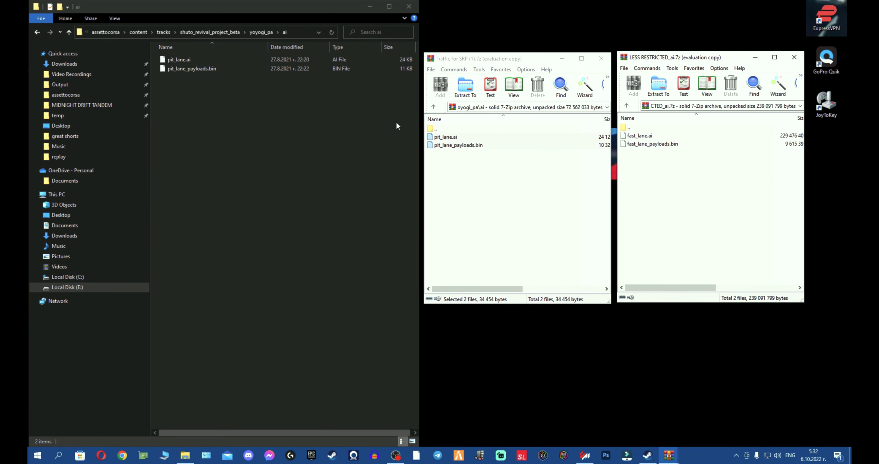
click(206, 93)
drag(630, 154, 201, 174)
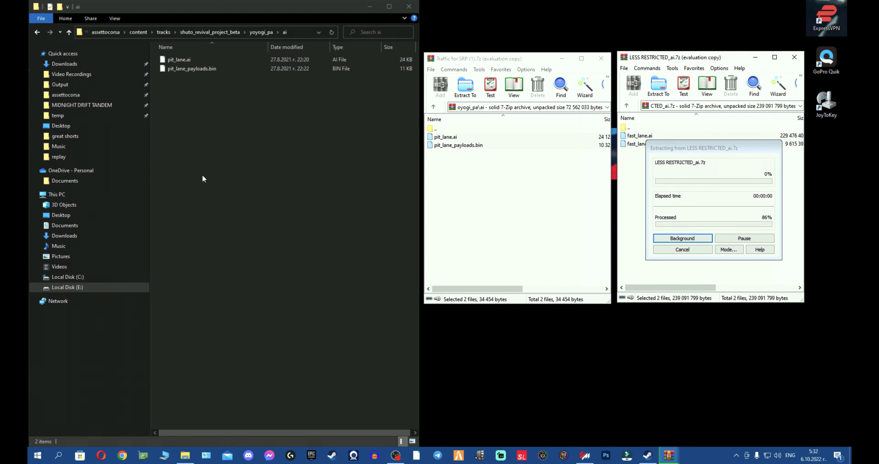
Step: Copy ai_hints.ini from the archive's yoyogi_pa\data folder into the track's yoyogi_pa\data folder, and return to shuto_revival_project_beta
double_click(457, 127)
double_click(457, 143)
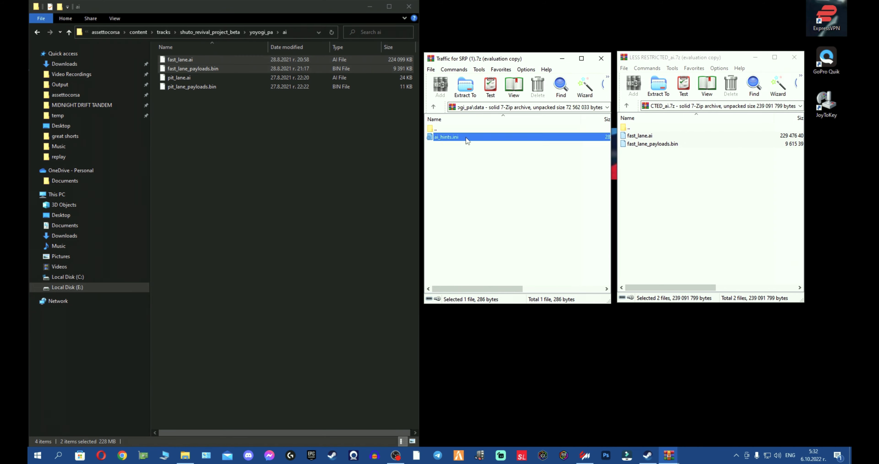
click(260, 32)
double_click(223, 82)
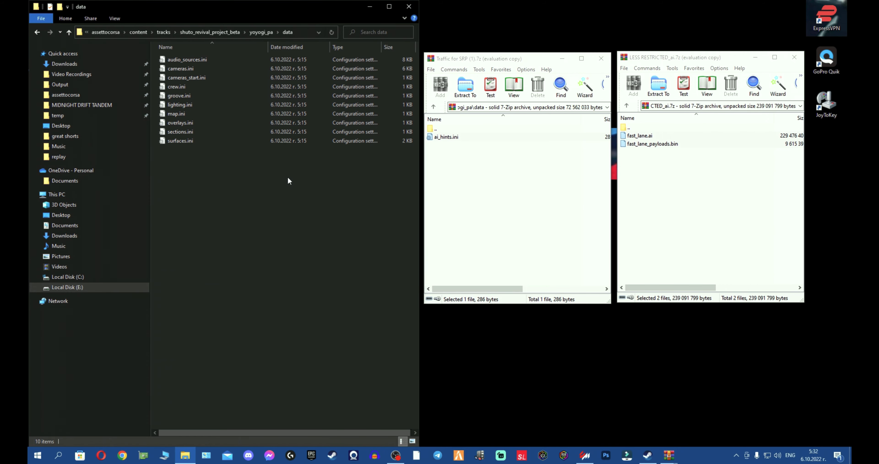
click(210, 32)
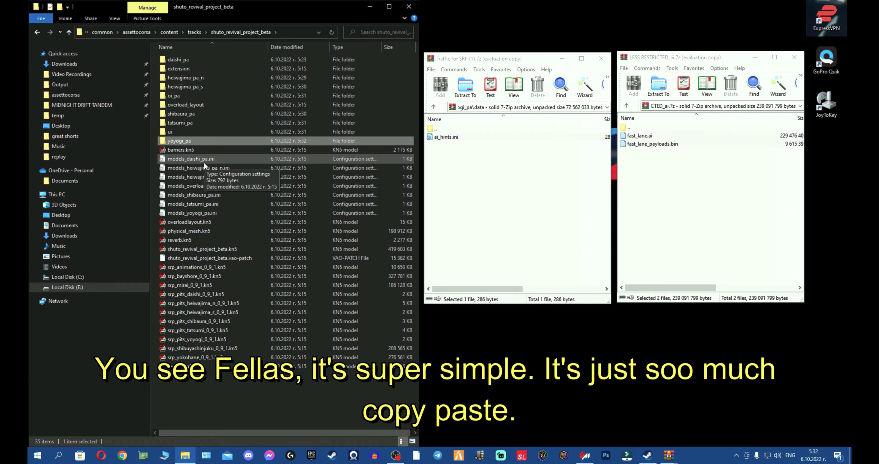
click(443, 127)
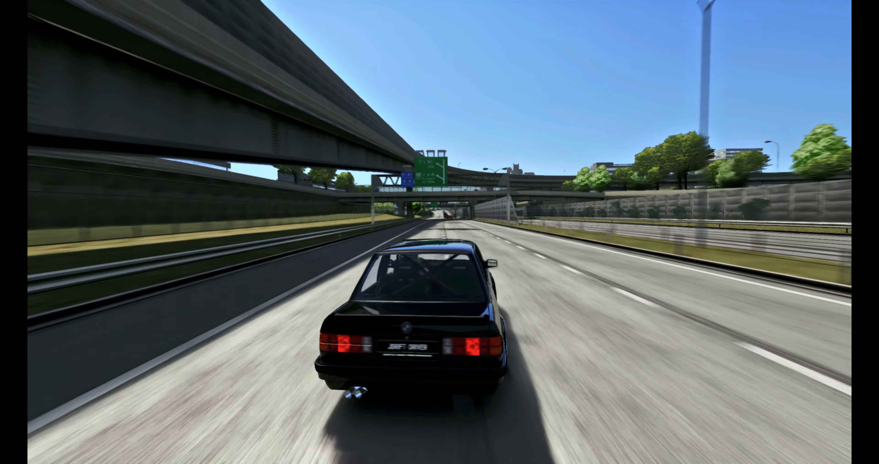